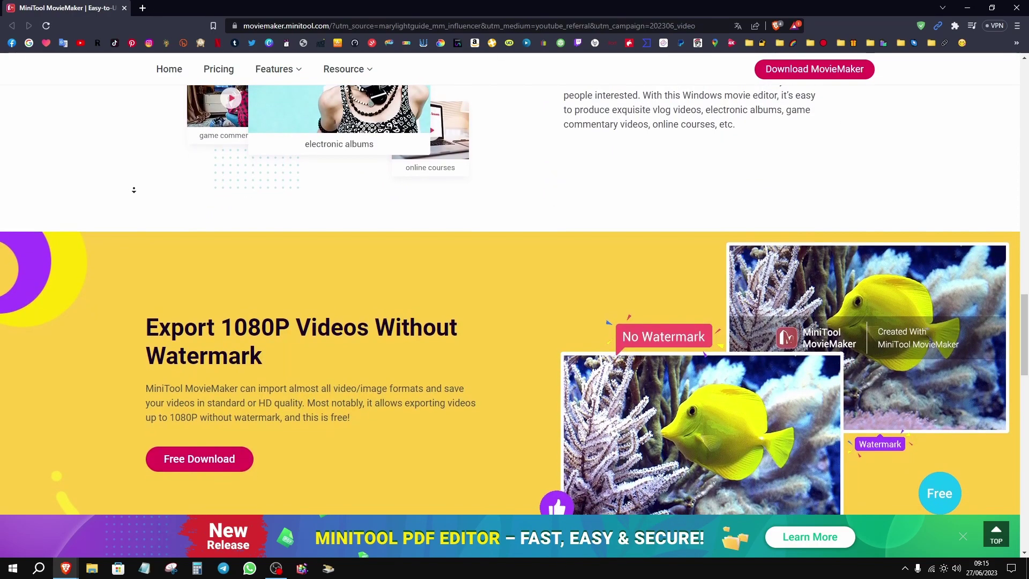
# Scroll the MovieMaker homepage to the Export 1080P, Editors' Review and Guides sections.
pyautogui.middleClick(145, 197)
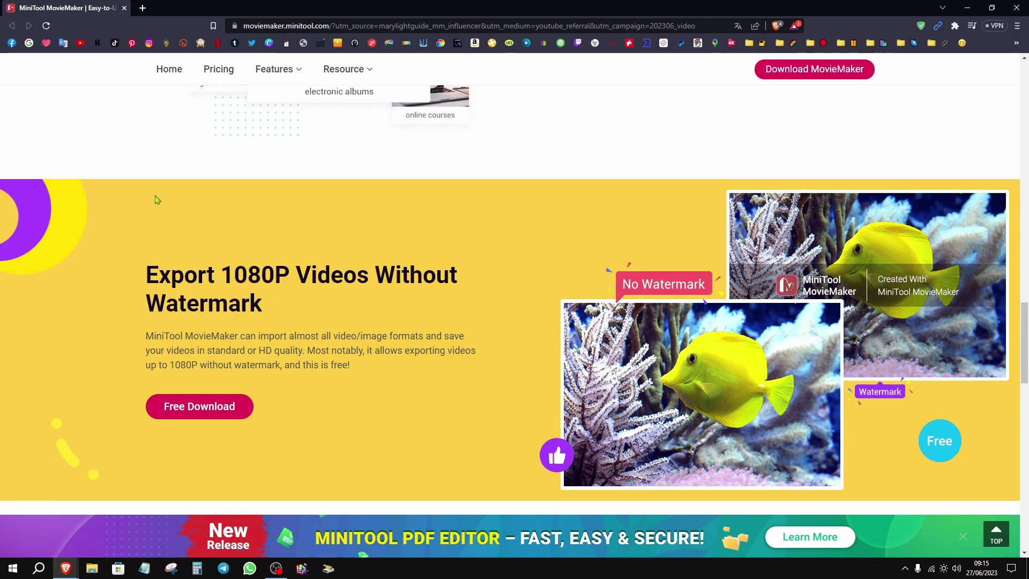
pyautogui.scroll(-10, 115, 275)
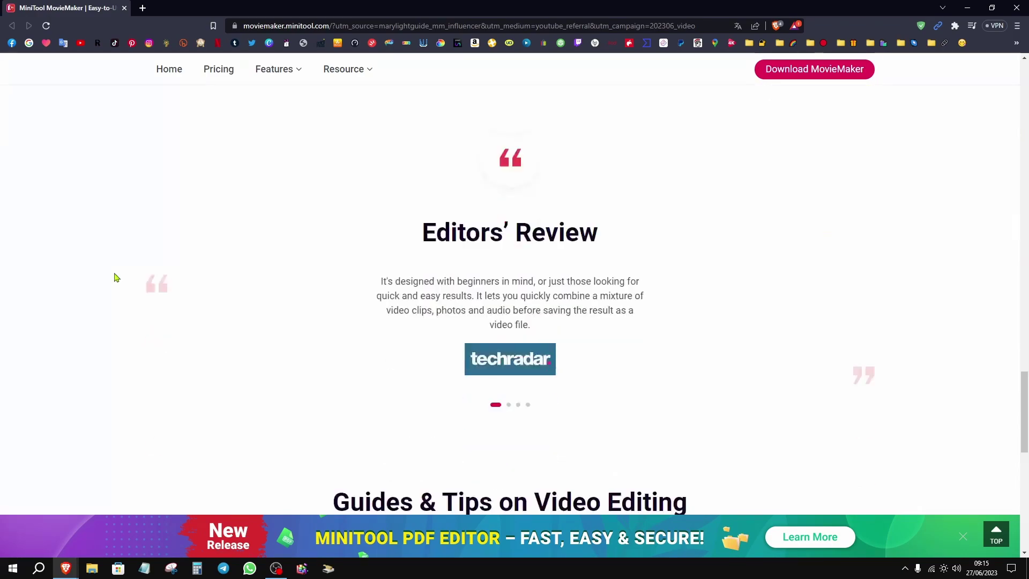
pyautogui.scroll(-4, 116, 277)
pyautogui.scroll(-2, 115, 275)
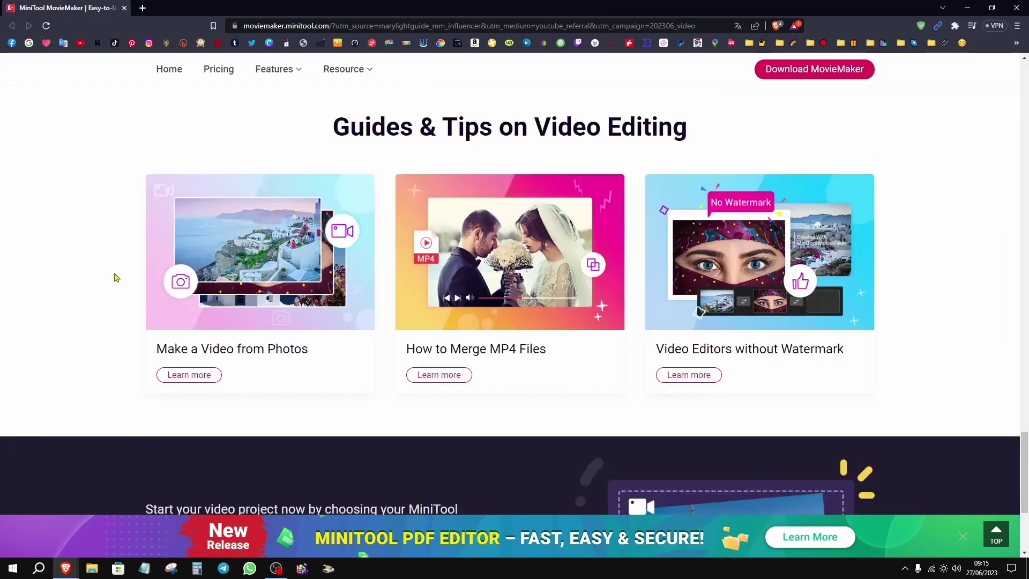
pyautogui.scroll(4, 76, 287)
pyautogui.scroll(15, 78, 287)
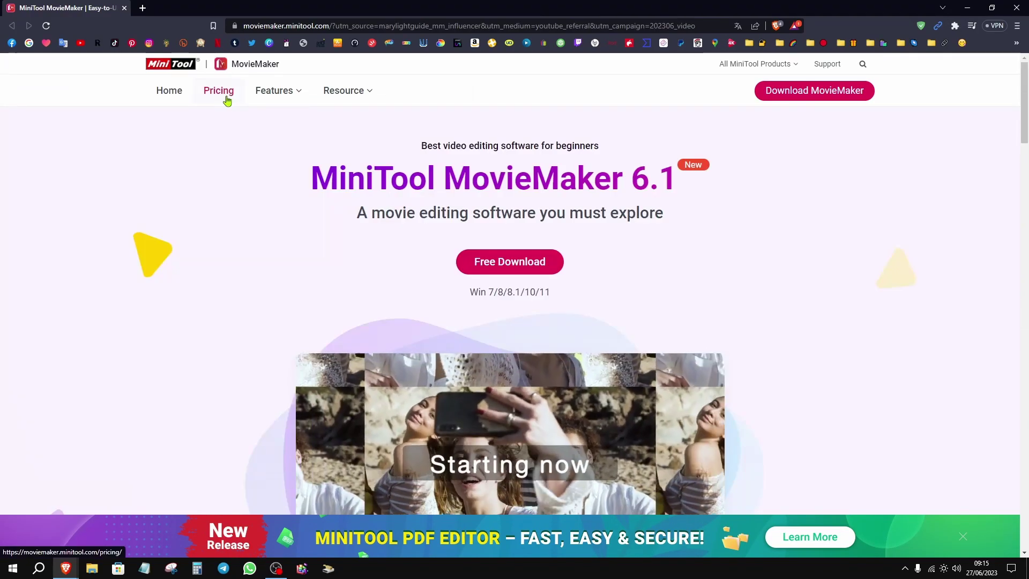
# Open Plans & Pricing and note the 1-month free upgrade offer.
pyautogui.click(227, 99)
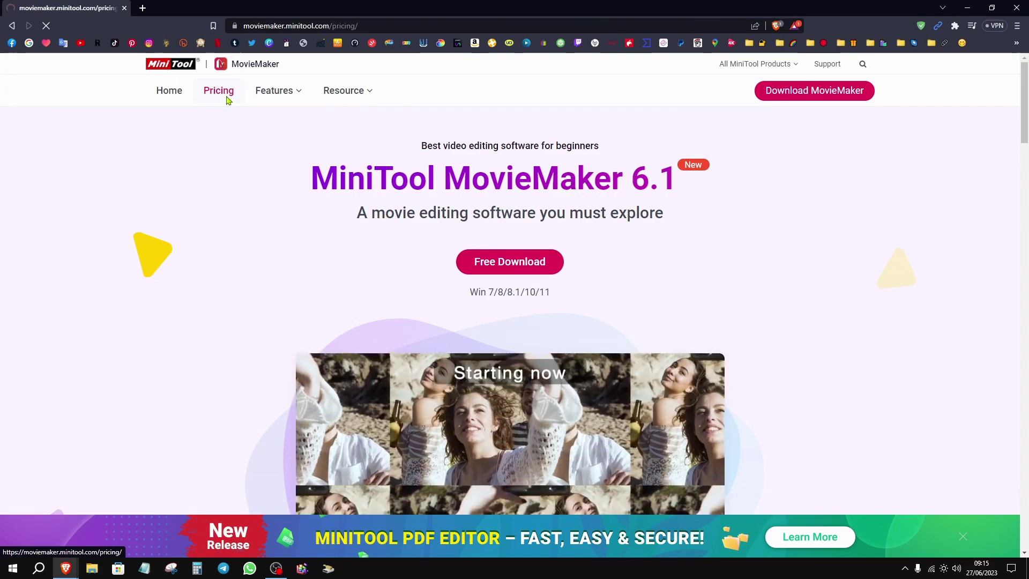
pyautogui.scroll(-1, 113, 207)
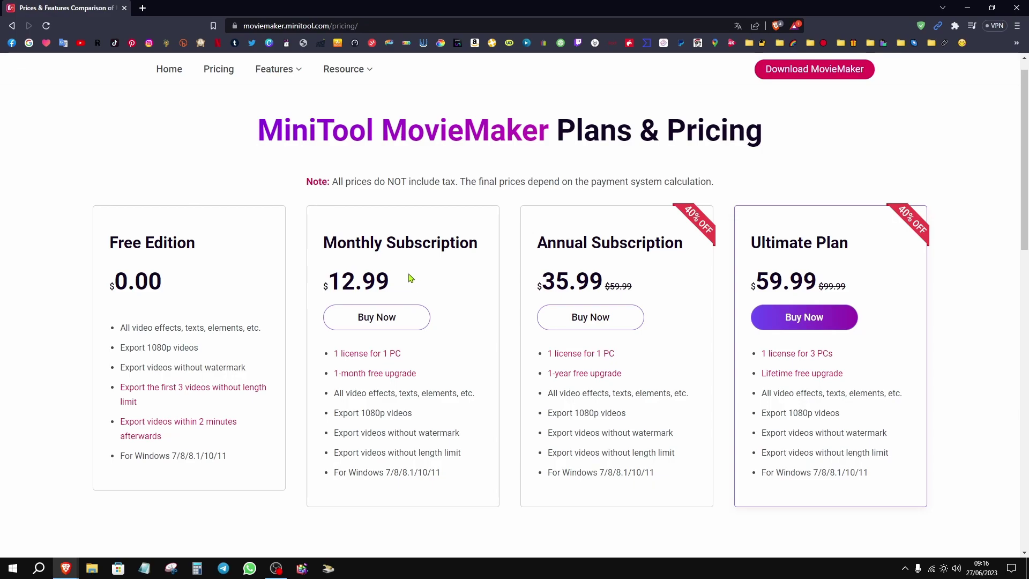
pyautogui.moveTo(431, 380); pyautogui.dragTo(333, 375)
pyautogui.click(322, 384)
# Check the Annual plan's $35.99 price, then download the free MovieMaker installer.
pyautogui.moveTo(529, 283); pyautogui.dragTo(640, 296)
pyautogui.click(647, 289)
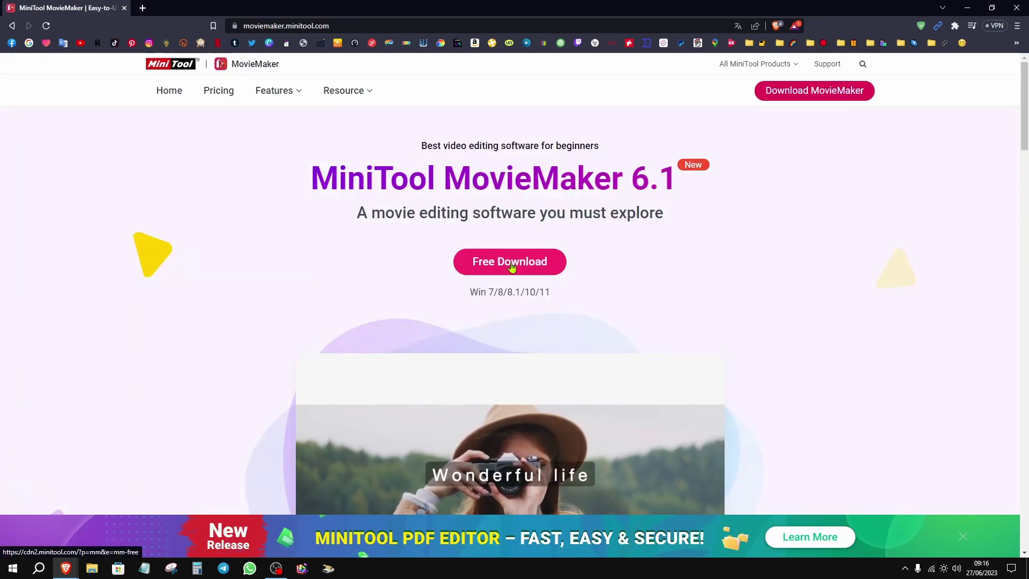
pyautogui.click(512, 267)
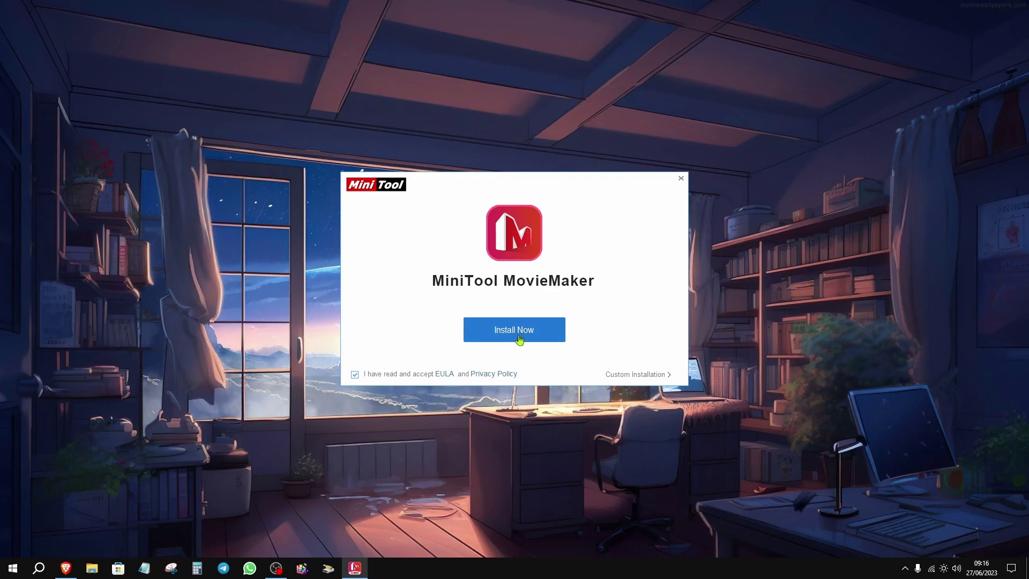
# Install MiniTool MovieMaker and launch it from the completion screen.
pyautogui.click(514, 330)
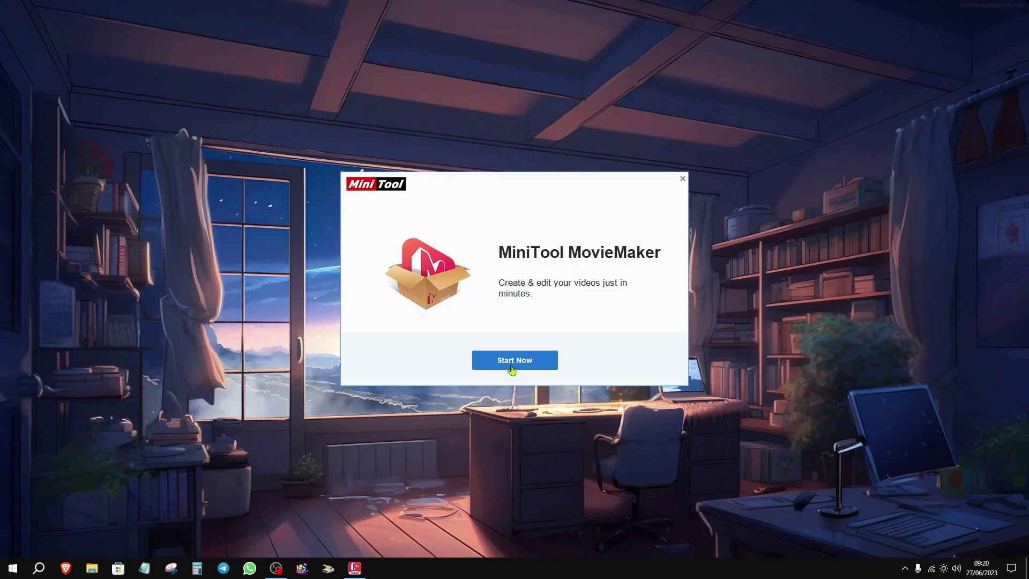
pyautogui.click(512, 369)
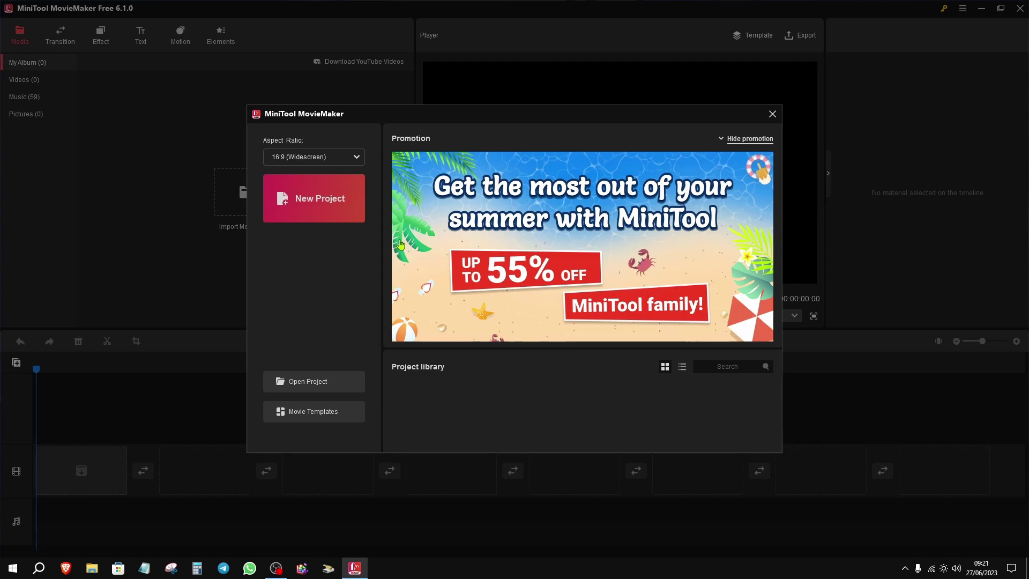
# Keep the 16:9 (Widescreen) aspect ratio and create a new project.
pyautogui.click(351, 161)
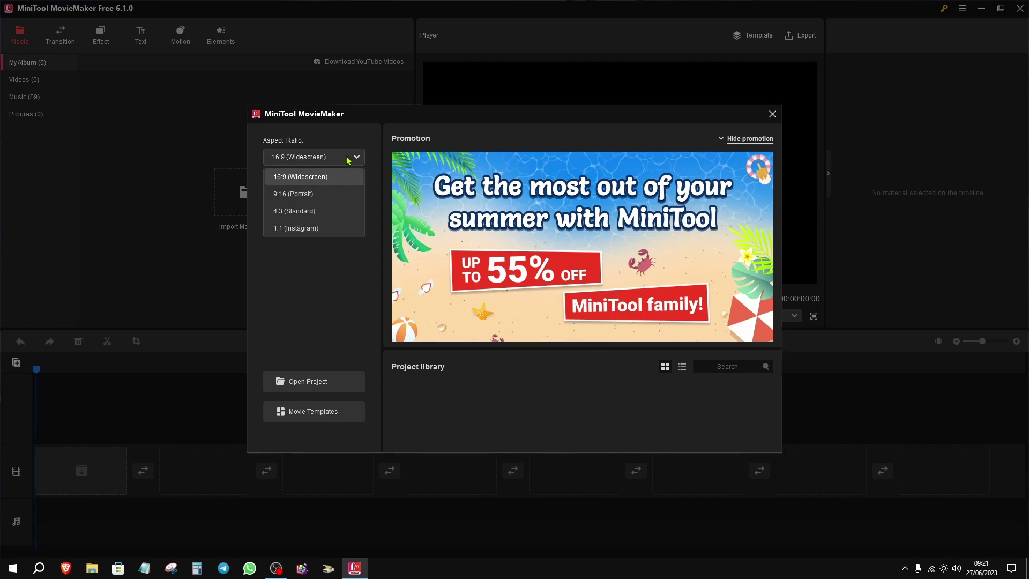
pyautogui.click(346, 160)
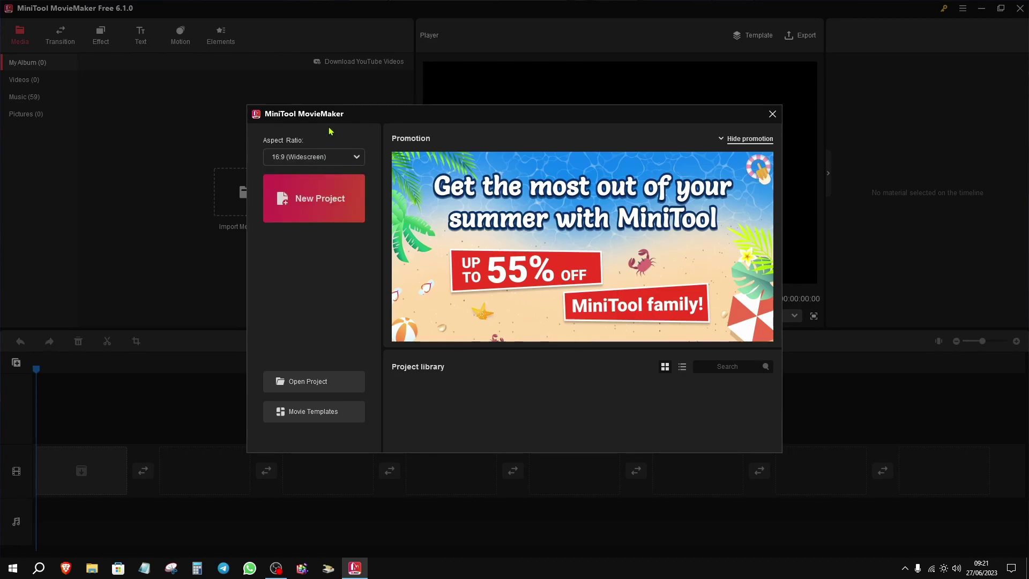
pyautogui.click(319, 215)
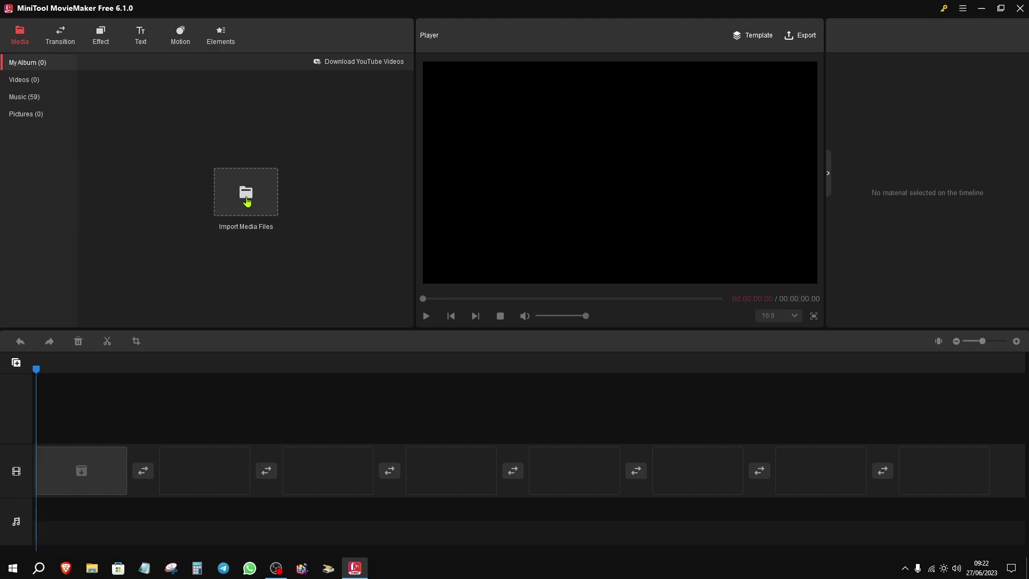
# Import the Takoto - Fuji Sunrise music track and the baking video into the album.
pyautogui.click(246, 200)
pyautogui.moveTo(187, 191); pyautogui.dragTo(126, 115)
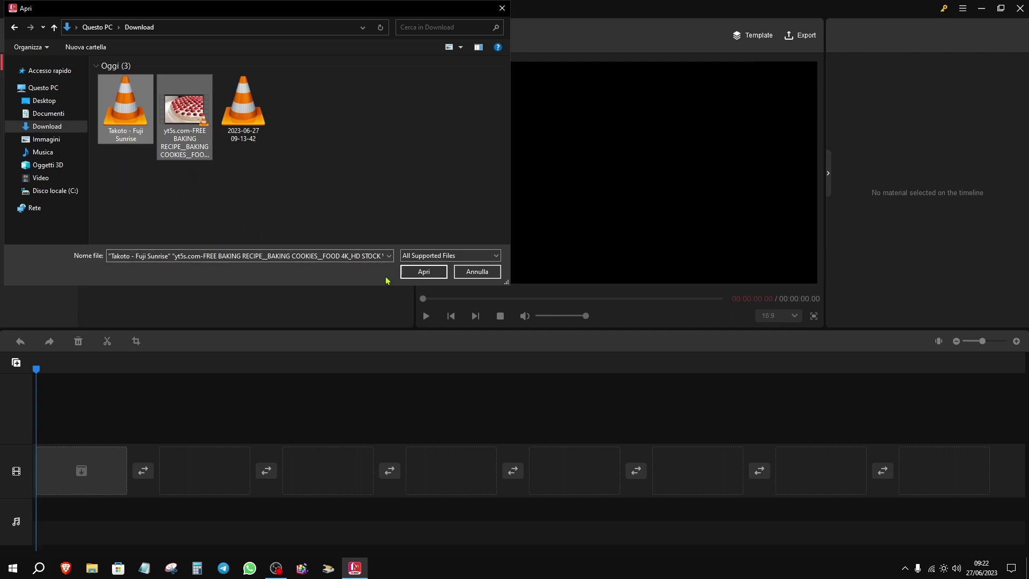
pyautogui.press('Return')
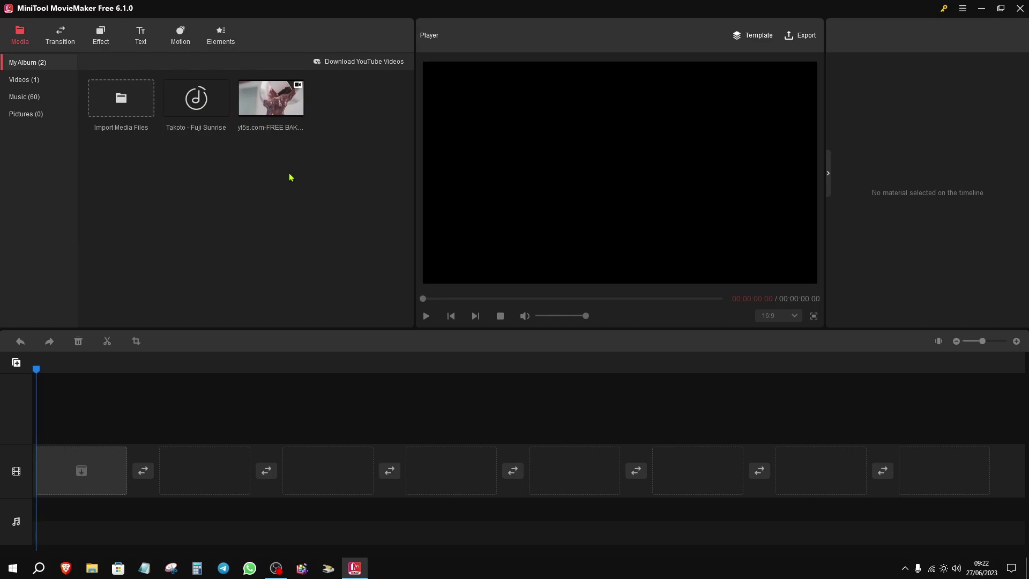
# Add the baking video to the timeline and select the clip.
pyautogui.moveTo(299, 111)
pyautogui.click(297, 111)
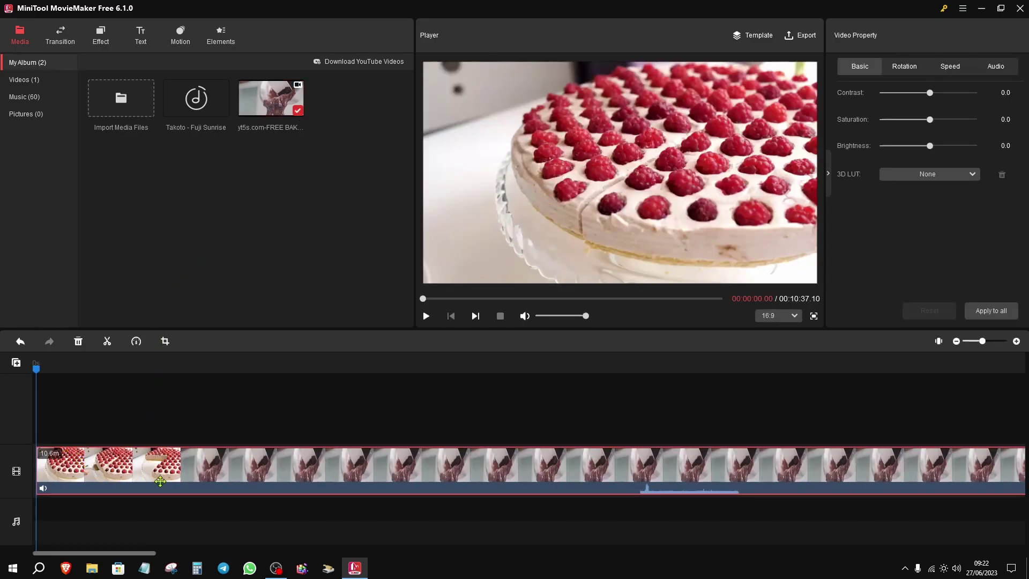
pyautogui.click(322, 404)
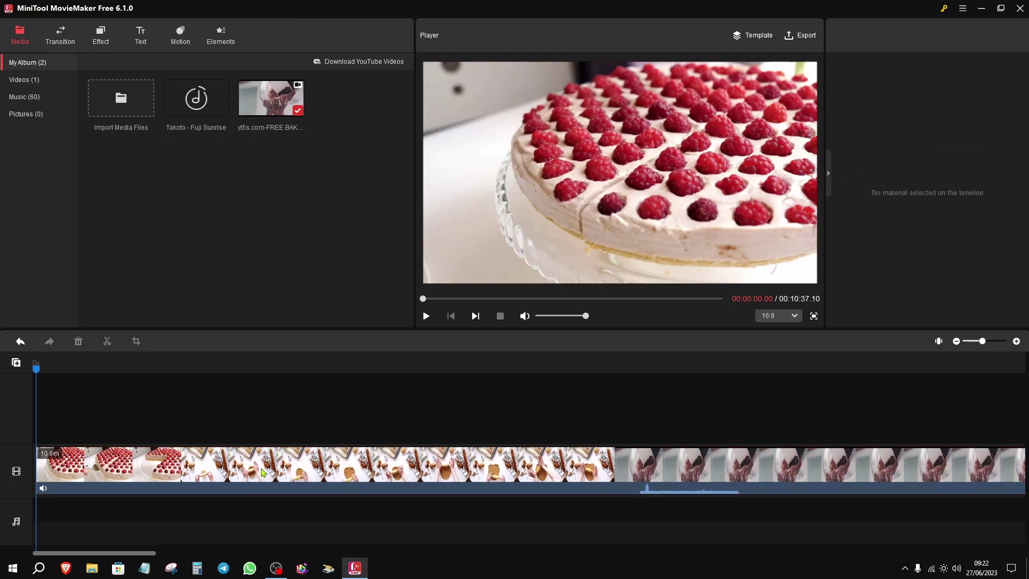
pyautogui.click(263, 472)
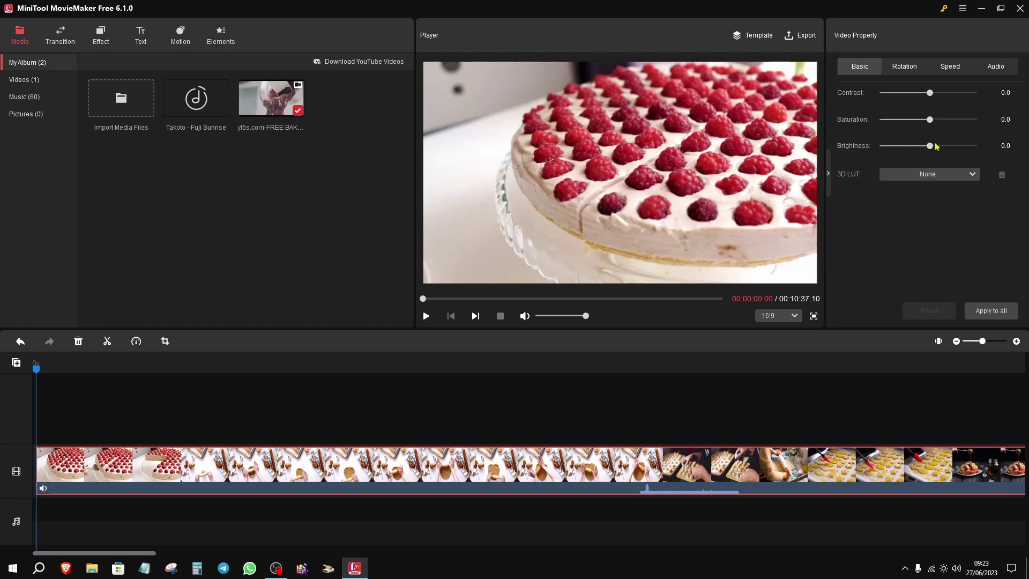
pyautogui.moveTo(929, 93); pyautogui.dragTo(963, 103)
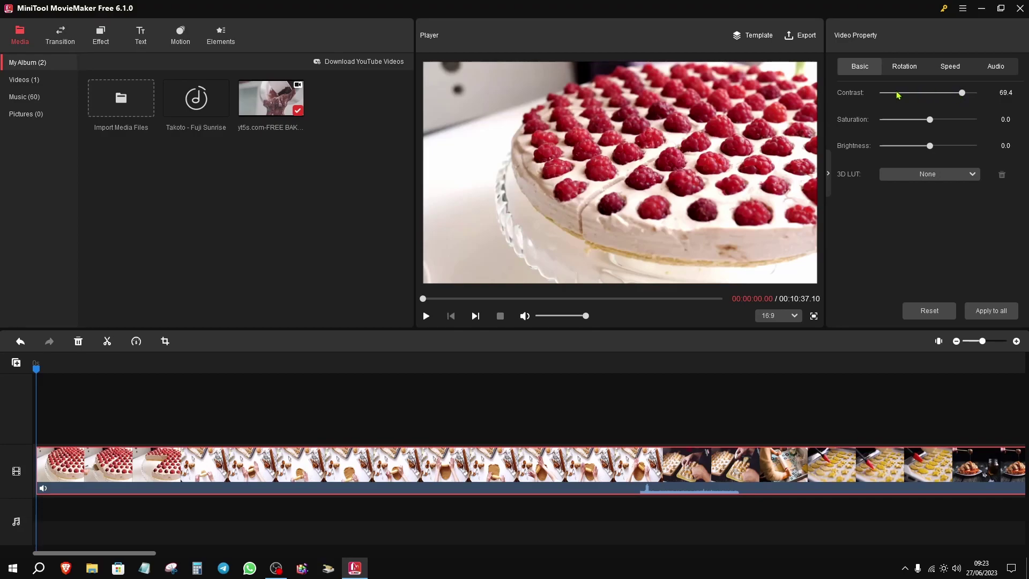
pyautogui.moveTo(965, 99); pyautogui.dragTo(898, 93)
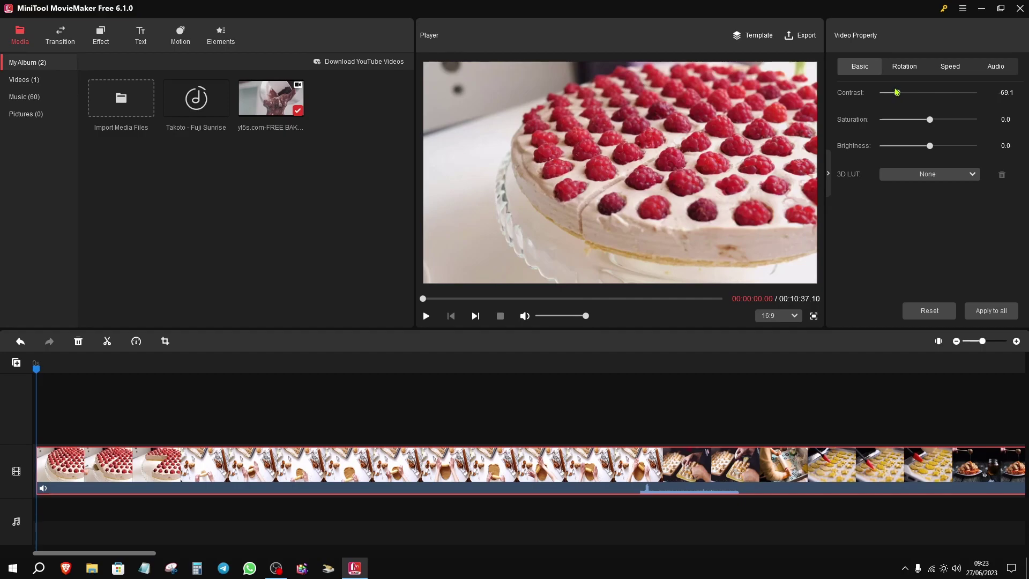
pyautogui.moveTo(896, 92); pyautogui.dragTo(950, 120)
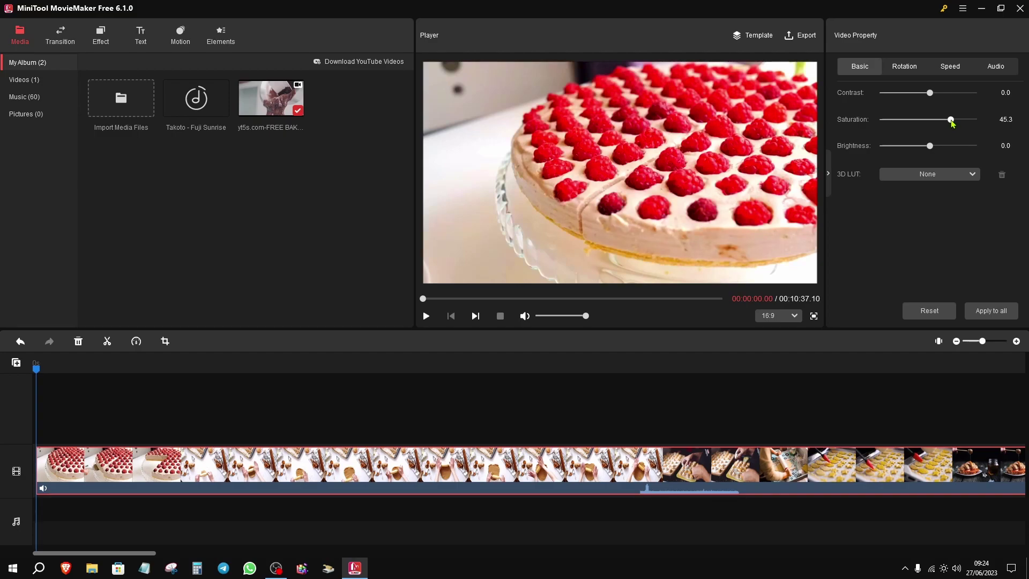
pyautogui.moveTo(951, 121); pyautogui.dragTo(892, 121)
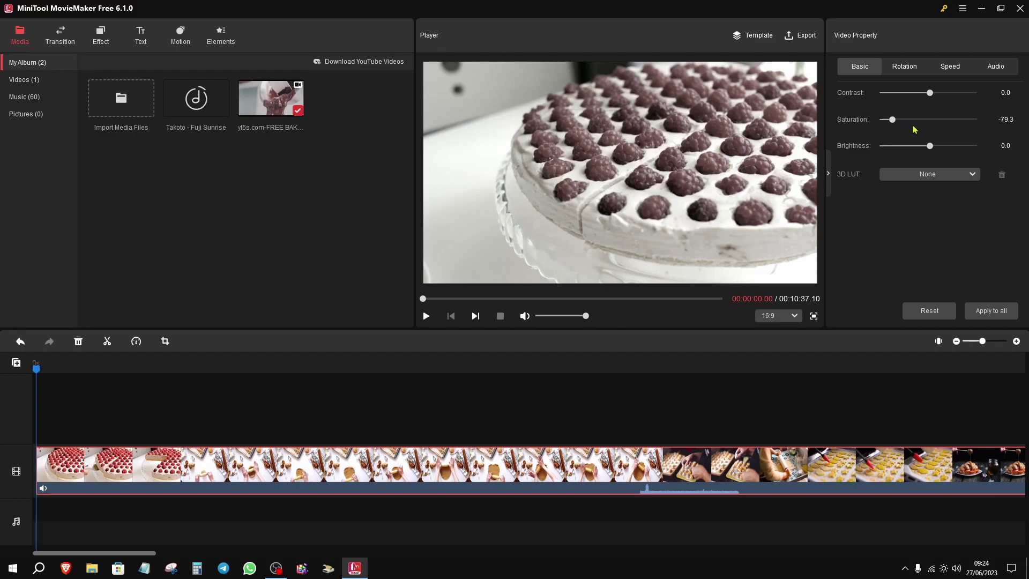
pyautogui.click(930, 119)
pyautogui.moveTo(931, 151); pyautogui.dragTo(963, 152)
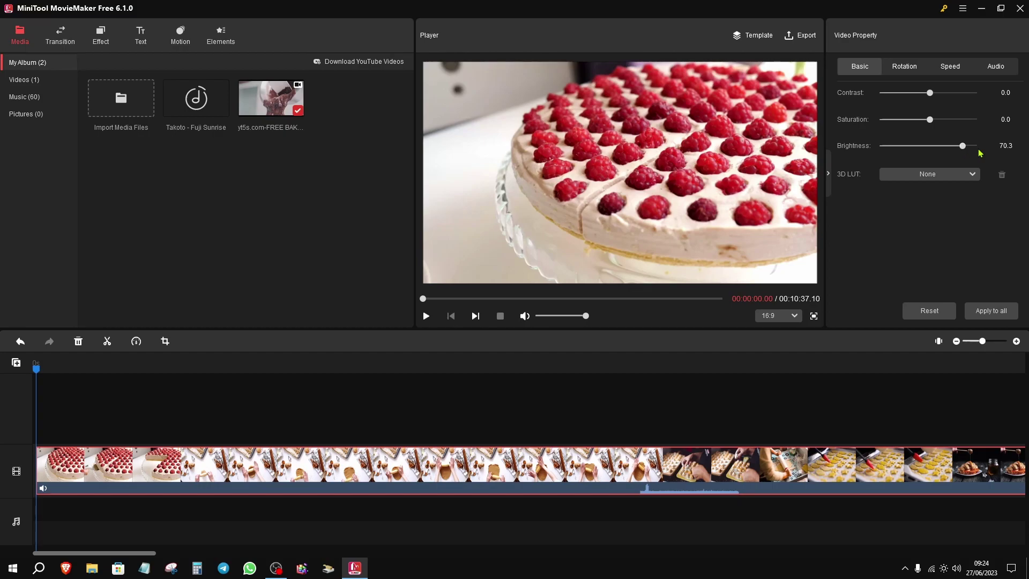
pyautogui.moveTo(963, 153); pyautogui.dragTo(994, 153)
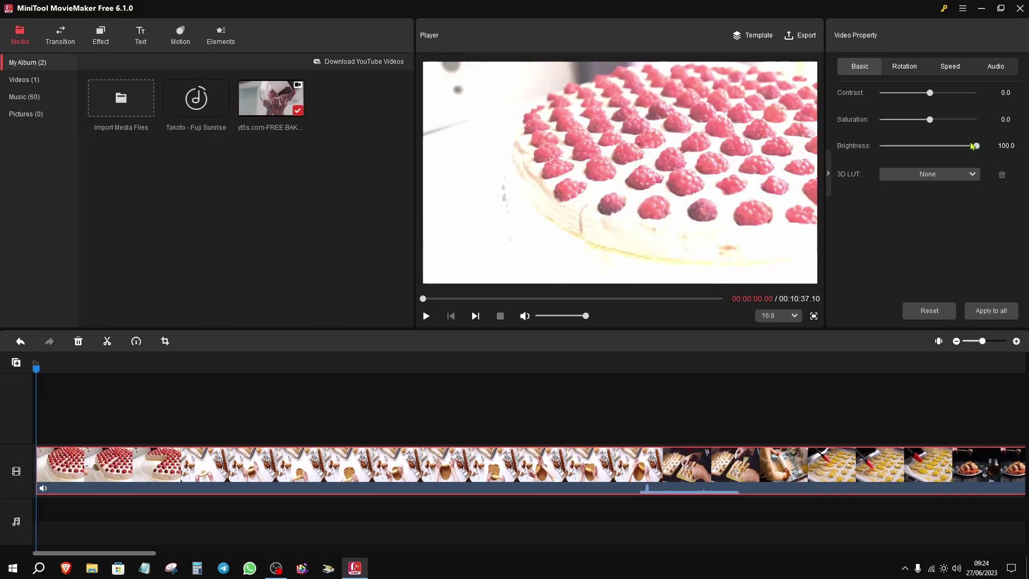
pyautogui.moveTo(975, 149); pyautogui.dragTo(949, 150)
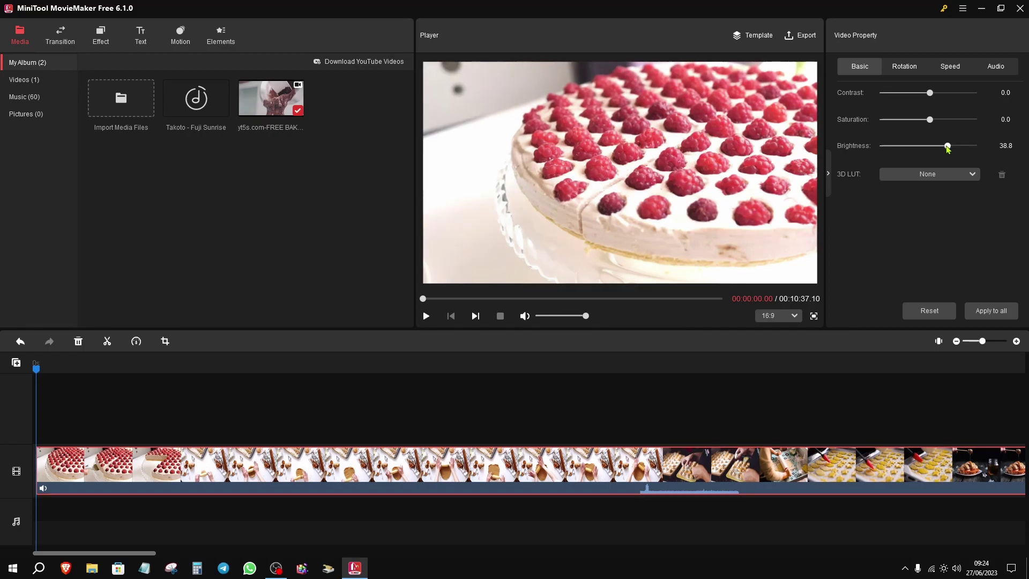
pyautogui.moveTo(947, 147); pyautogui.dragTo(894, 150)
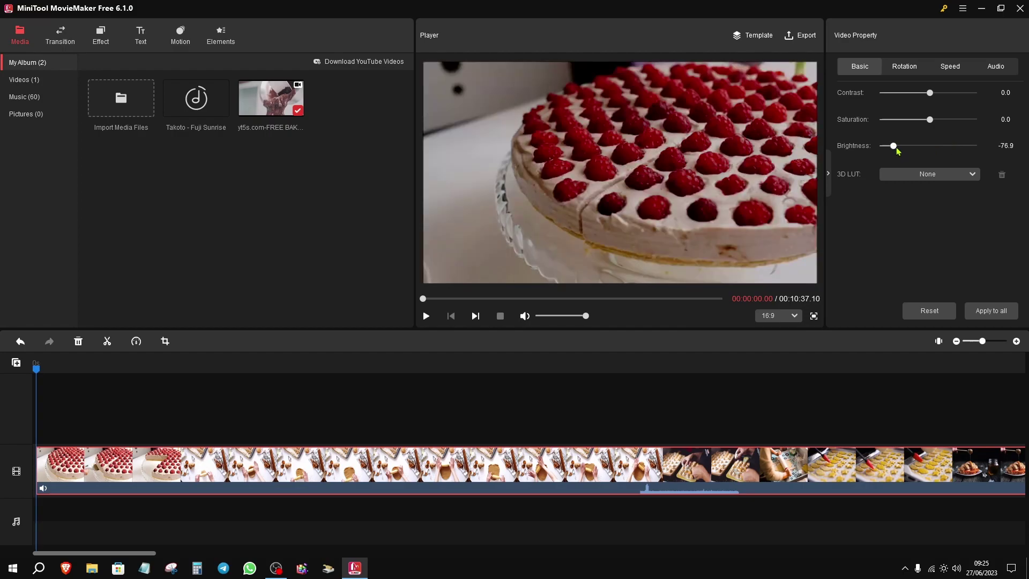
pyautogui.doubleClick(904, 150)
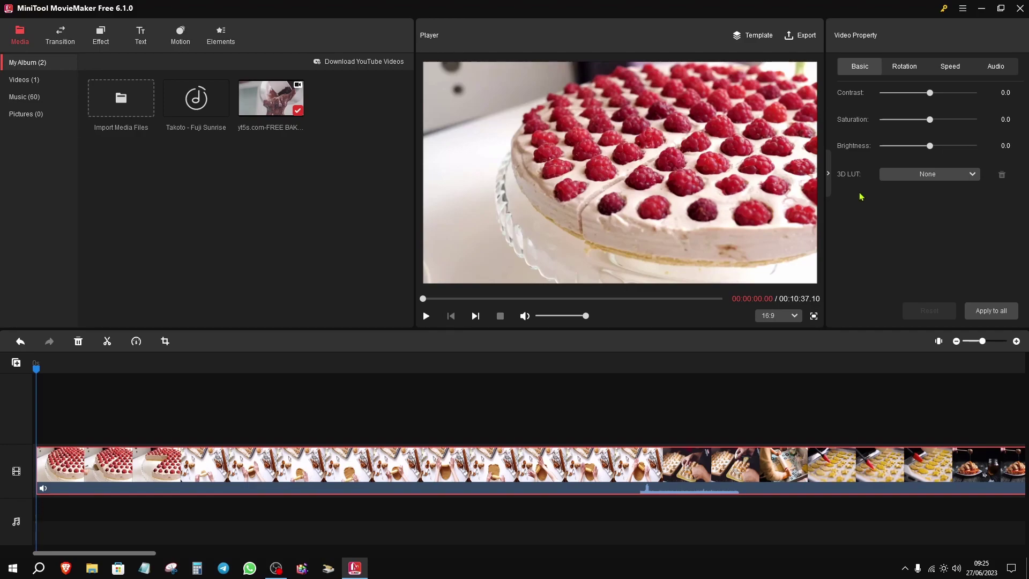
# Preview the 007 Series, B&W Film and Dark Film 3D LUTs on the clip.
pyautogui.click(913, 176)
pyautogui.click(920, 201)
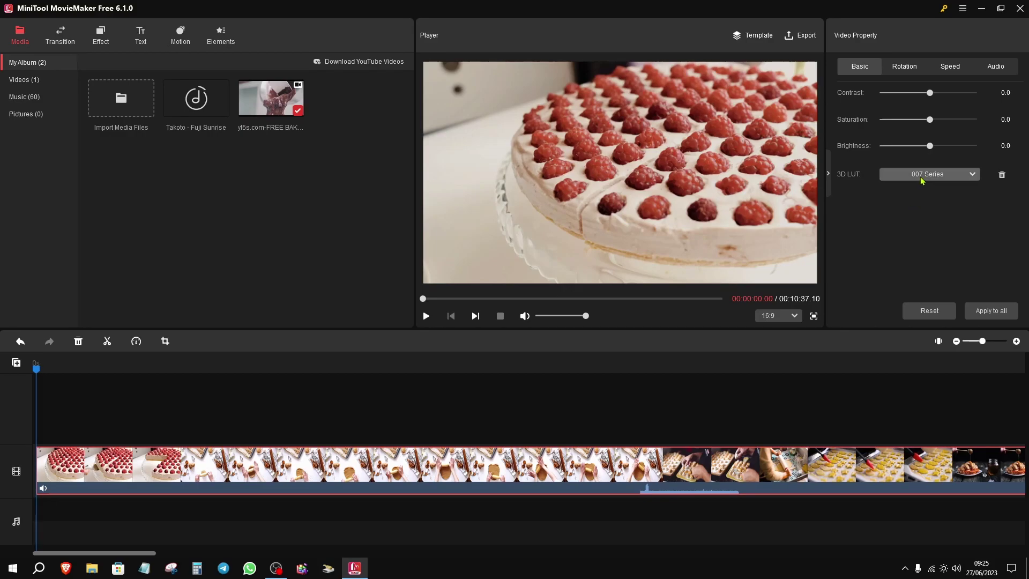
pyautogui.click(926, 177)
pyautogui.click(925, 201)
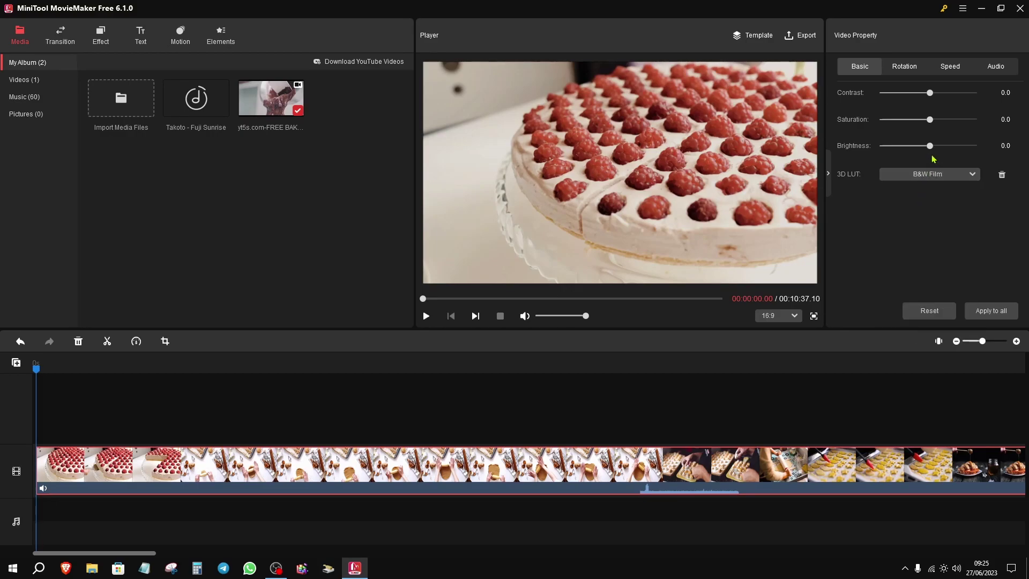
pyautogui.click(930, 175)
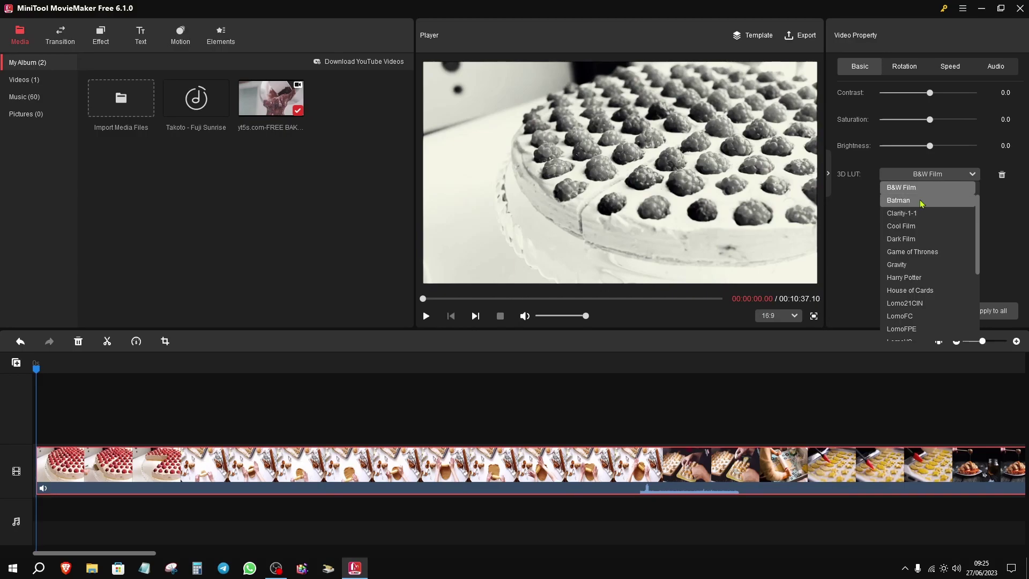
pyautogui.click(924, 213)
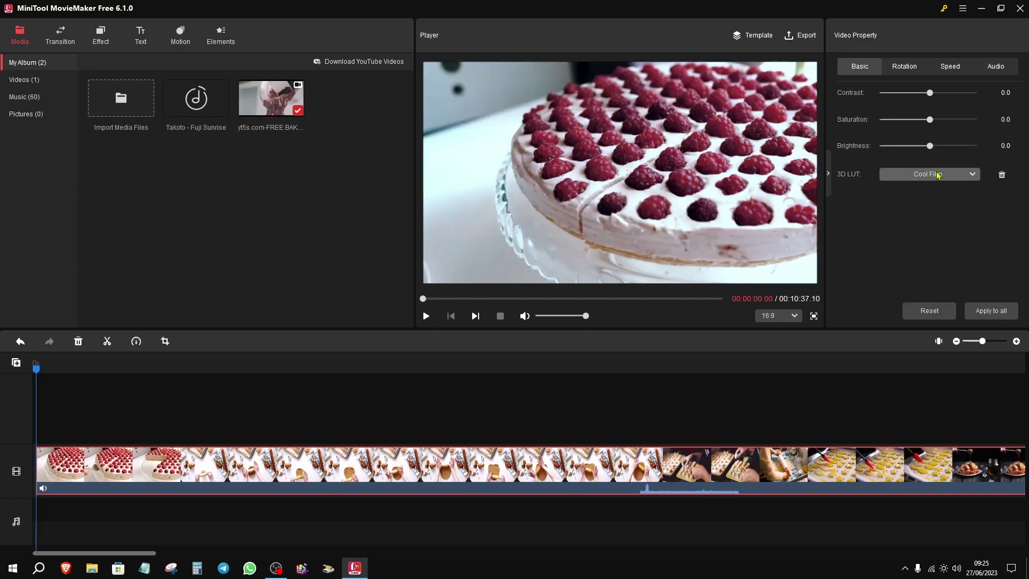
pyautogui.click(932, 176)
pyautogui.click(936, 200)
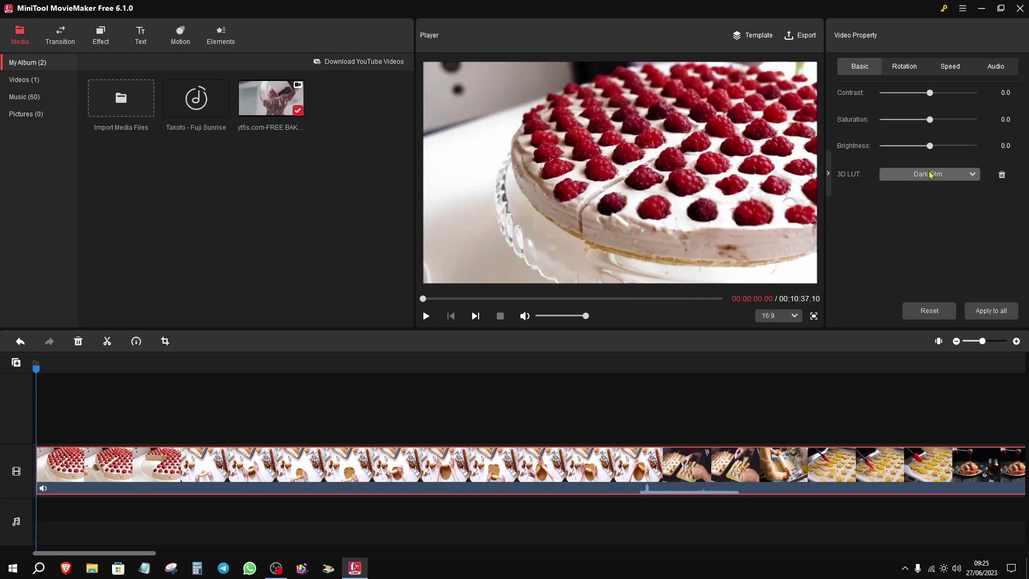
# Try the Harry Potter 3D LUT, then reset the LUT to None.
pyautogui.click(931, 175)
pyautogui.click(931, 228)
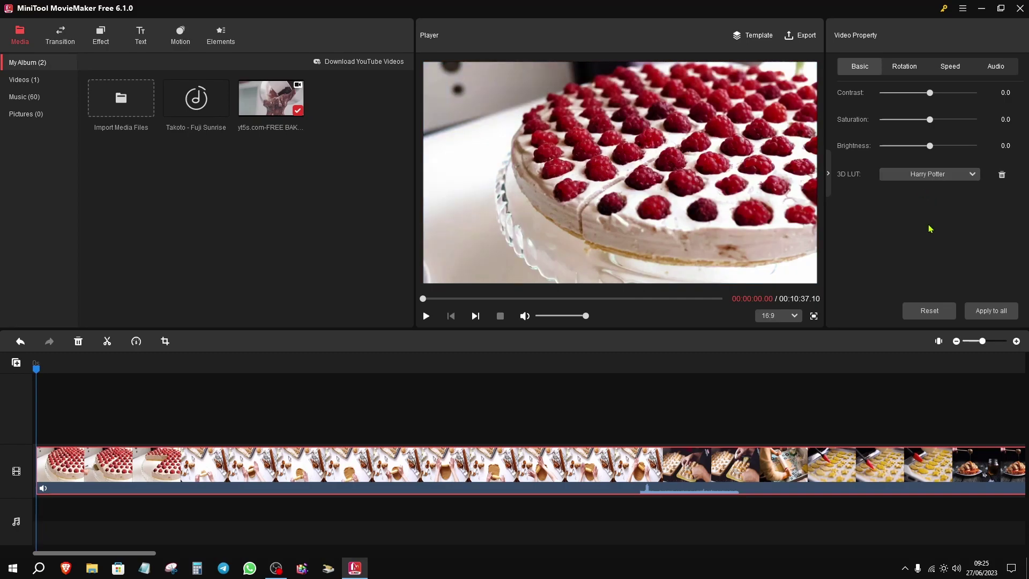
pyautogui.click(930, 175)
pyautogui.scroll(5, 927, 246)
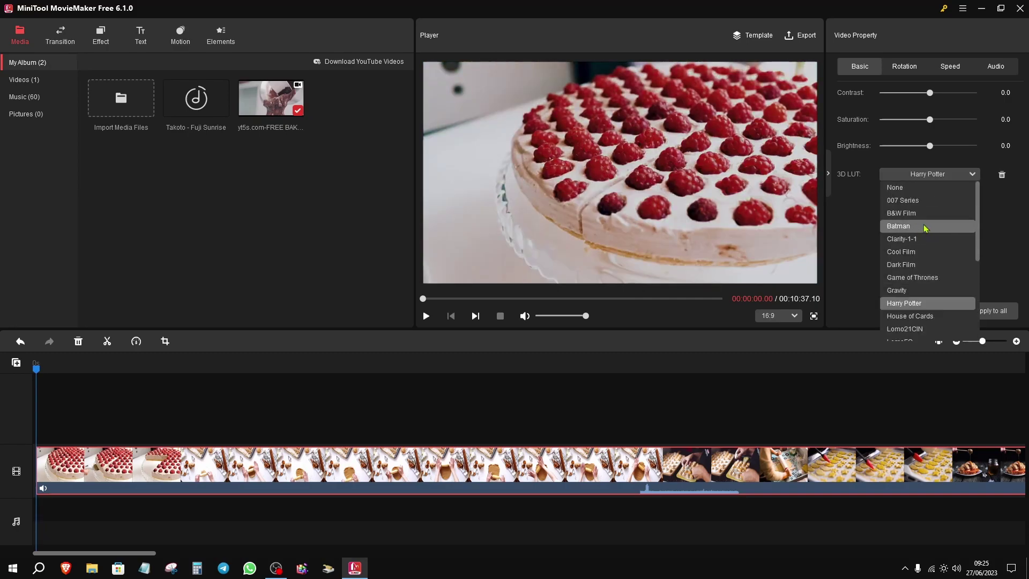
pyautogui.click(916, 187)
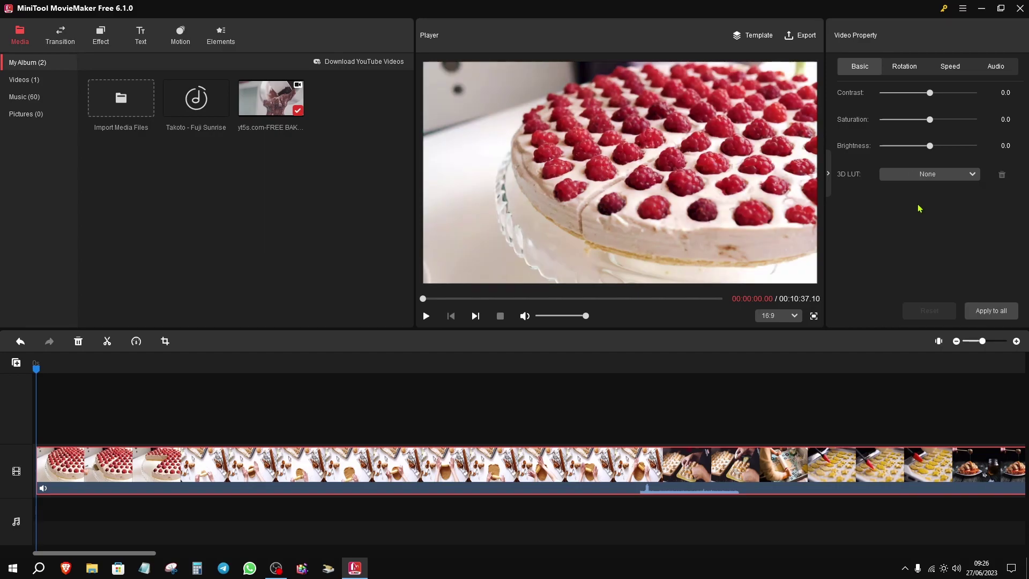
pyautogui.click(906, 67)
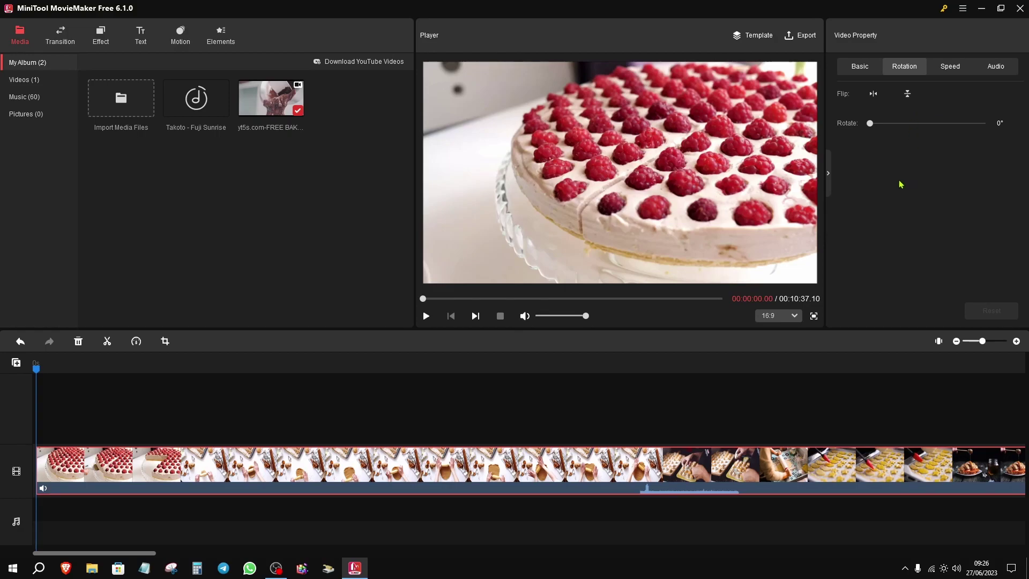
# Trial horizontal and vertical flips and a 34° rotation, then return the clip upright at 0°.
pyautogui.click(875, 100)
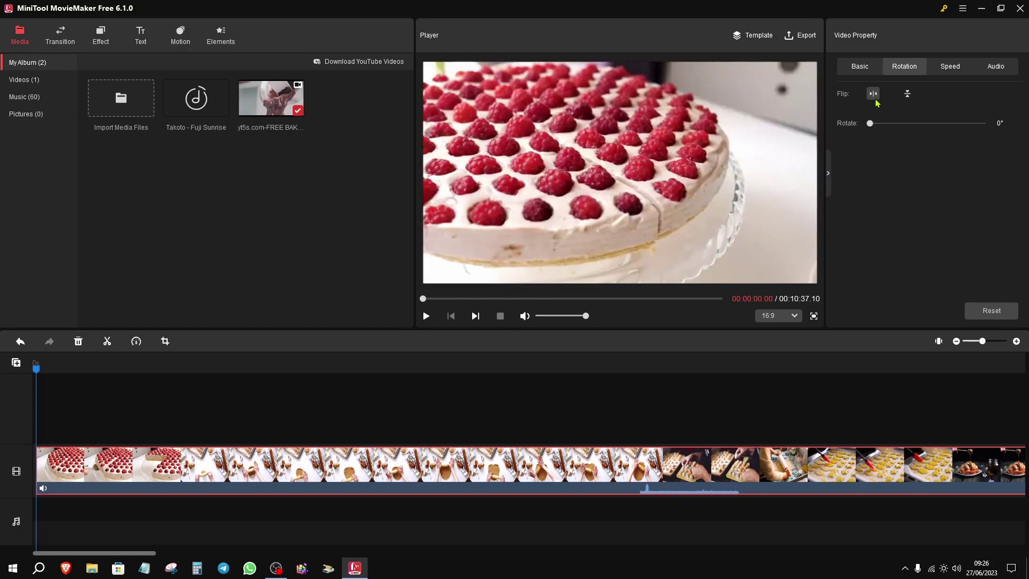
pyautogui.click(903, 101)
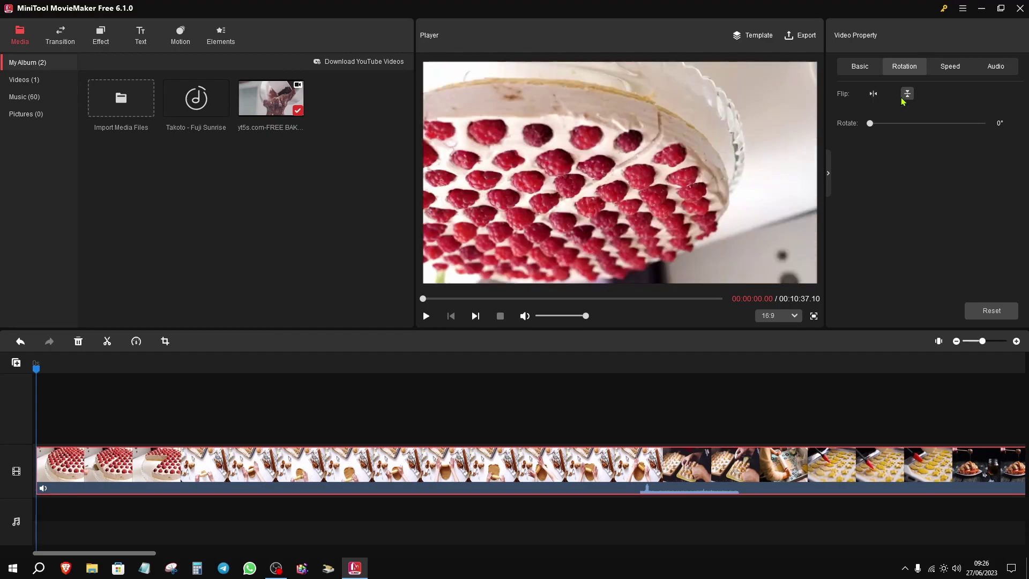
pyautogui.click(903, 94)
pyautogui.moveTo(870, 123); pyautogui.dragTo(880, 124)
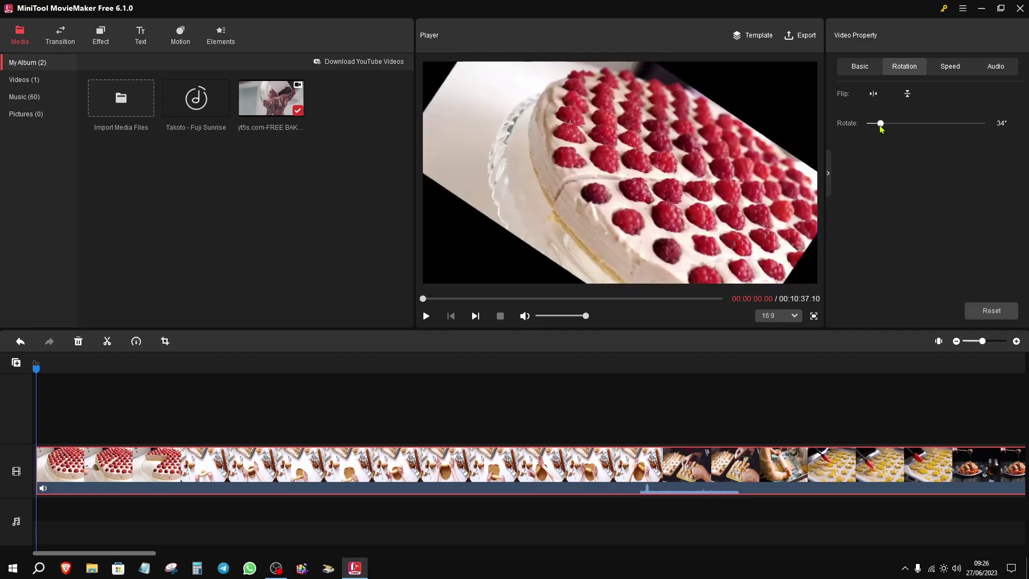
pyautogui.moveTo(881, 124); pyautogui.dragTo(870, 124)
pyautogui.click(945, 70)
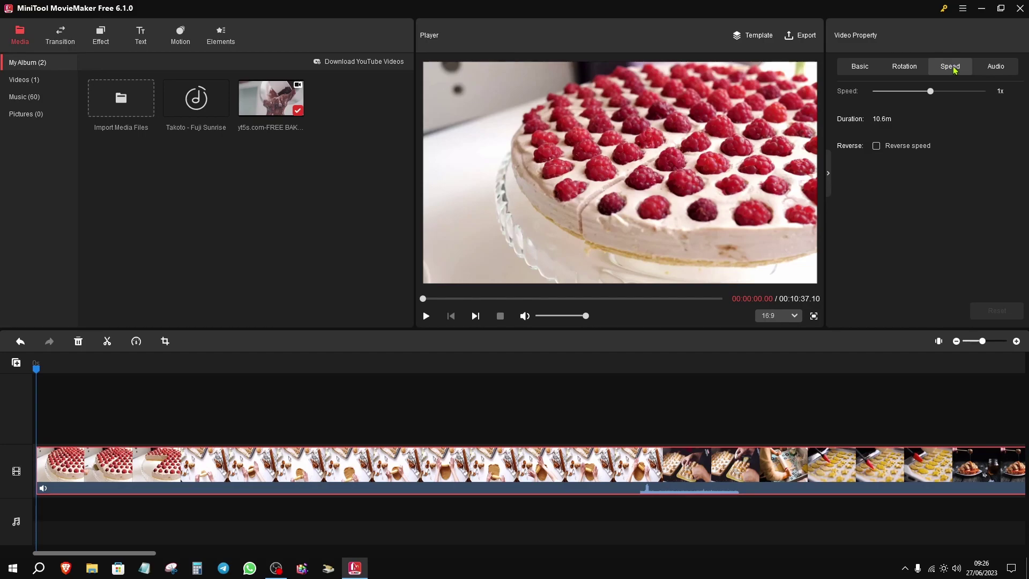
# Try 2x and 0.1x speeds, then undo to restore 1x speed and 10:37 length.
pyautogui.moveTo(931, 91); pyautogui.dragTo(941, 92)
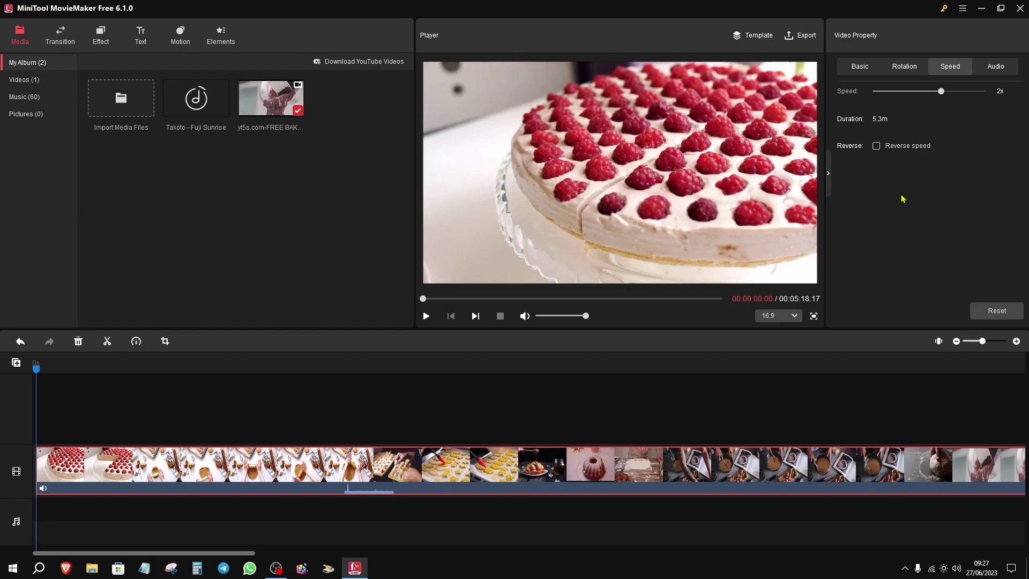
pyautogui.moveTo(941, 91); pyautogui.dragTo(910, 93)
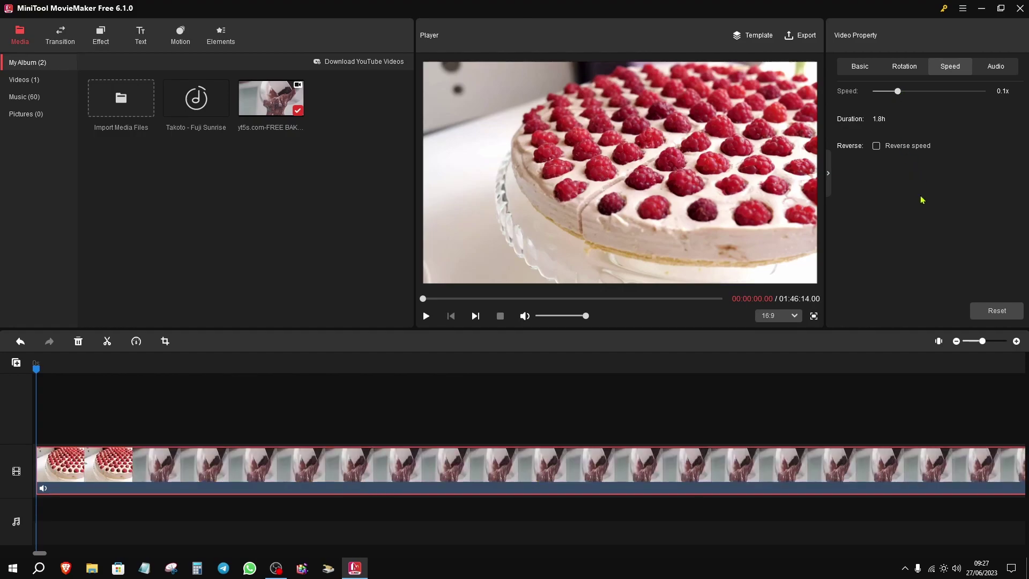
pyautogui.hotkey('ctrl', 'z')
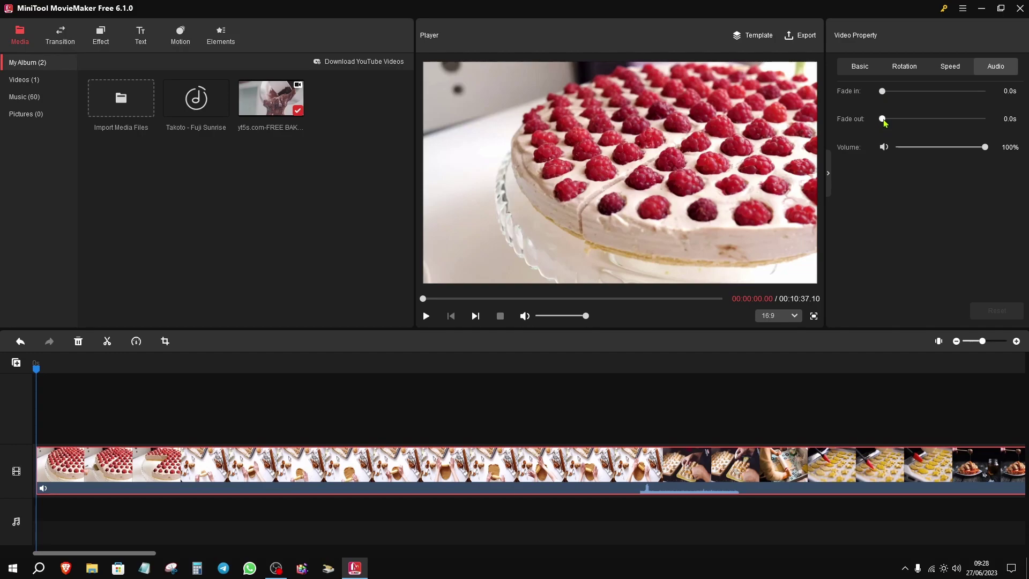
# Set the clip speed to 2x, cutting its duration to 5.3 minutes.
pyautogui.click(951, 67)
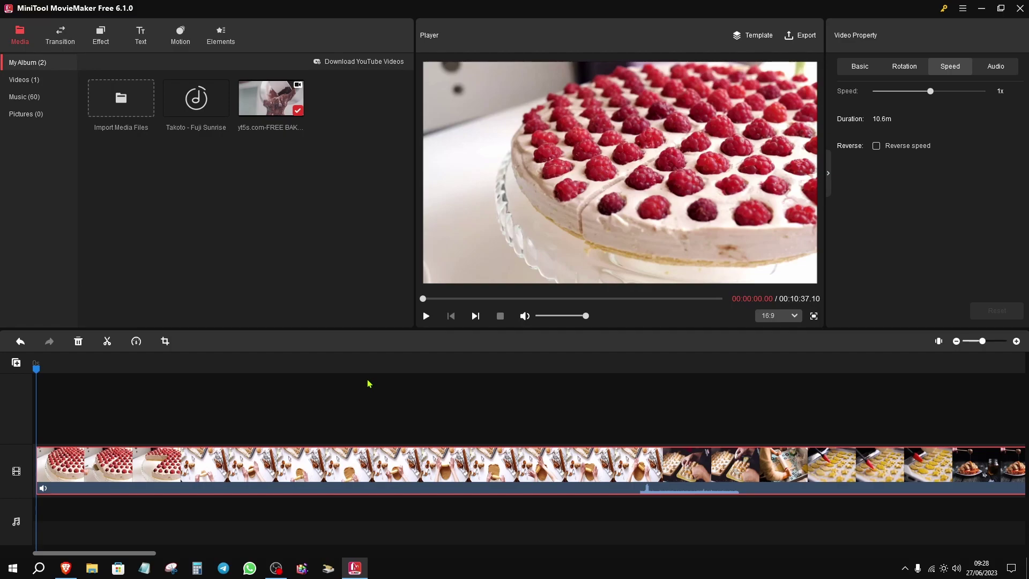
pyautogui.moveTo(931, 92); pyautogui.dragTo(940, 93)
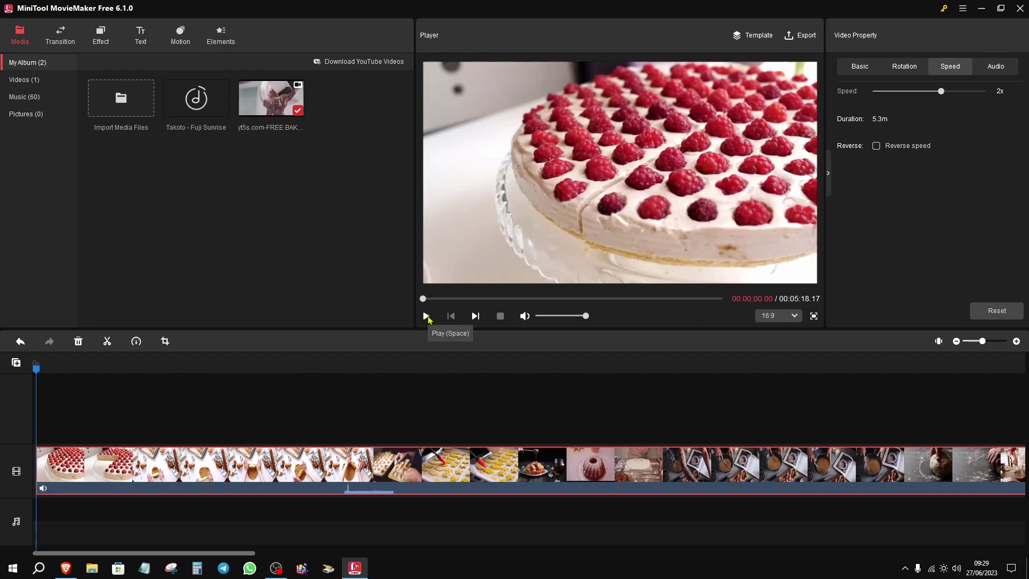
# Preview the clip at 4x speed, then slow it to 0.1x for a 1.8-hour duration.
pyautogui.click(426, 316)
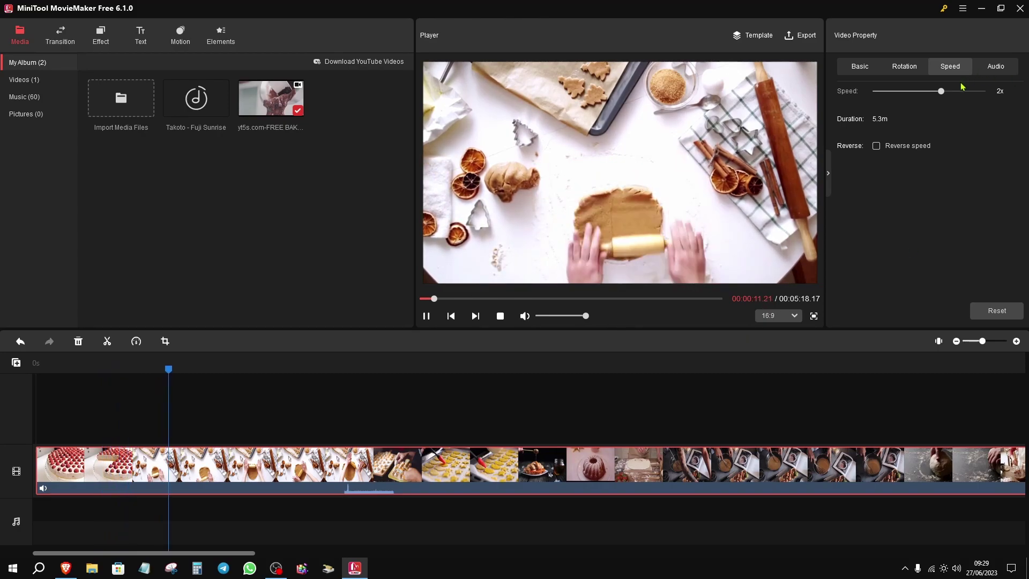
pyautogui.moveTo(941, 93); pyautogui.dragTo(952, 92)
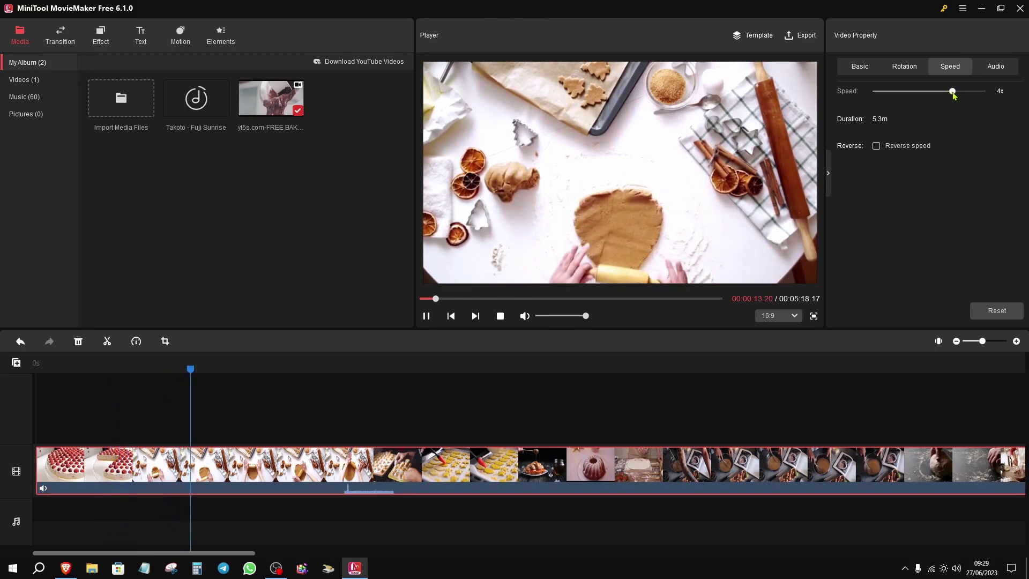
pyautogui.click(426, 316)
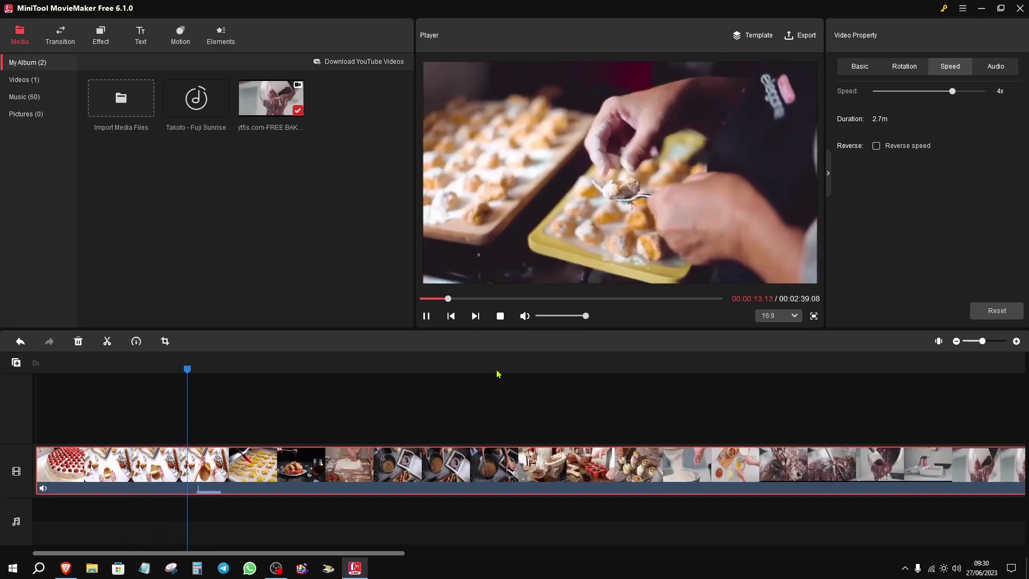
pyautogui.click(953, 92)
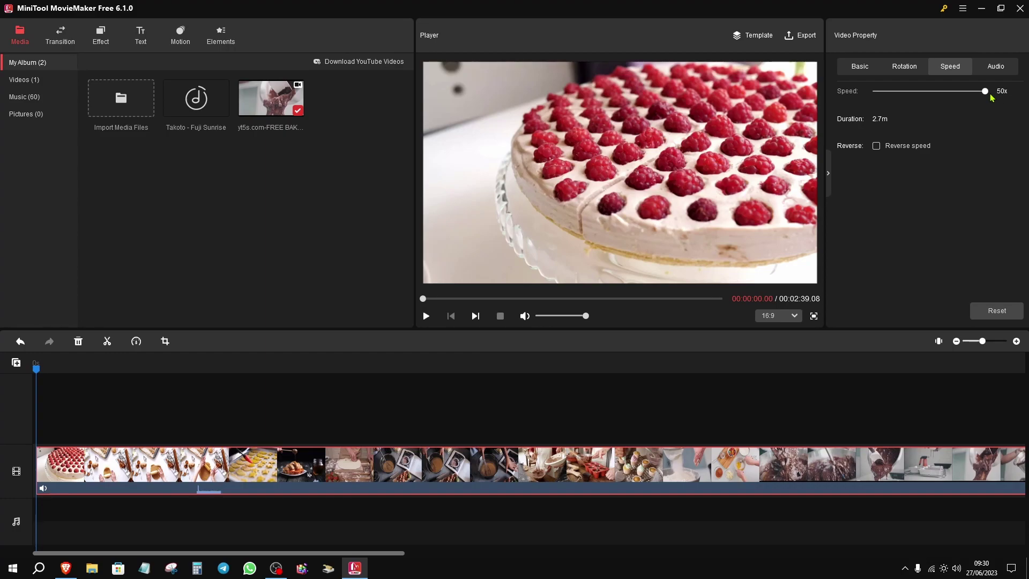
pyautogui.moveTo(990, 94); pyautogui.dragTo(903, 85)
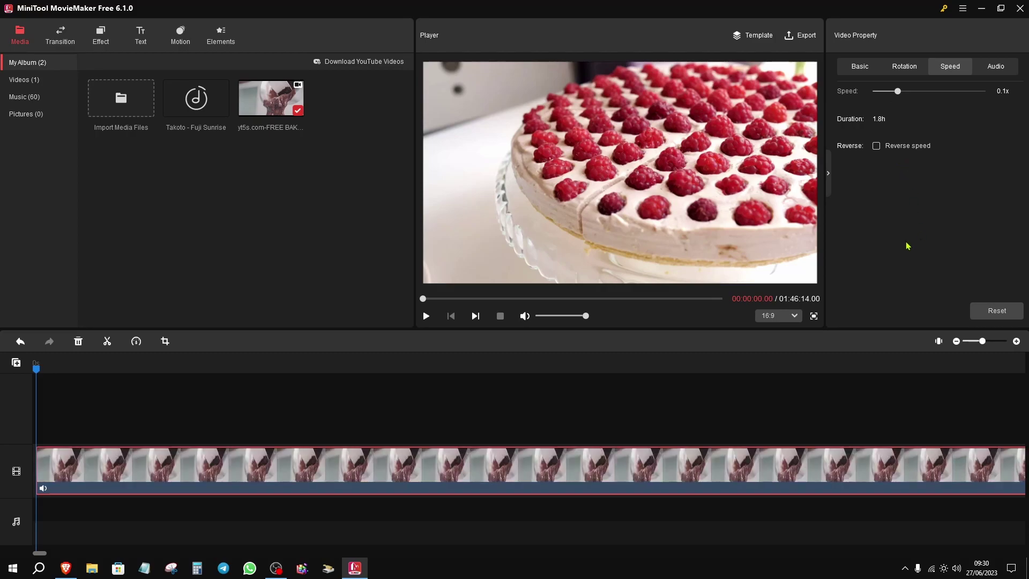
# Preview the slowed-down clip, then undo the slow-down back to 1x speed.
pyautogui.press('space')
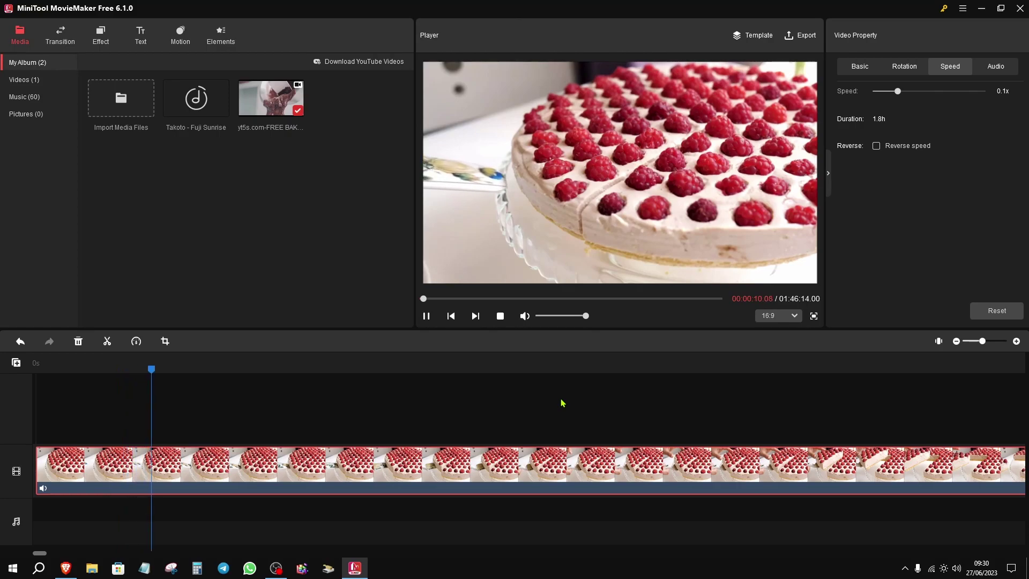
pyautogui.click(882, 163)
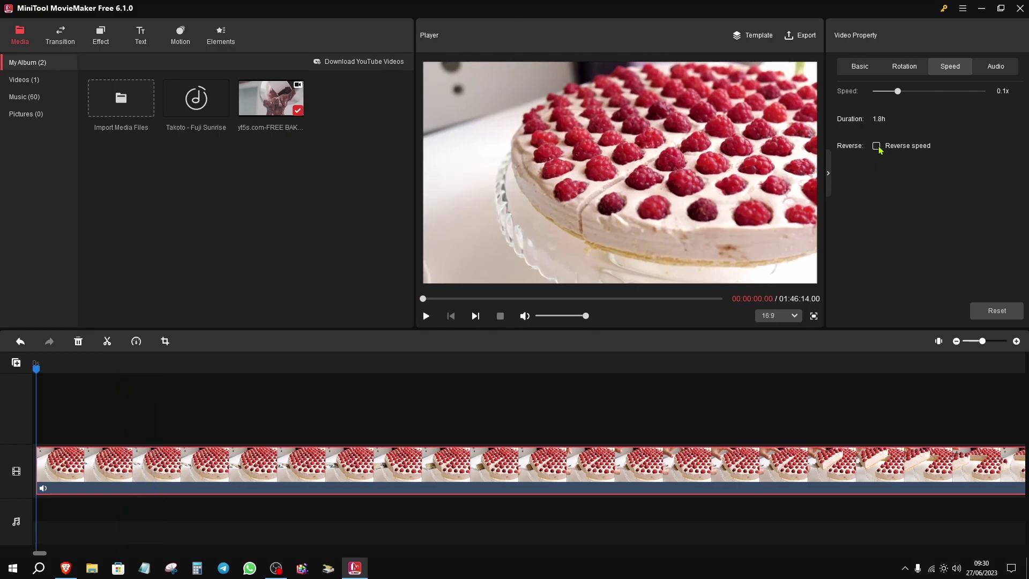
pyautogui.hotkey('ctrl', 'z')
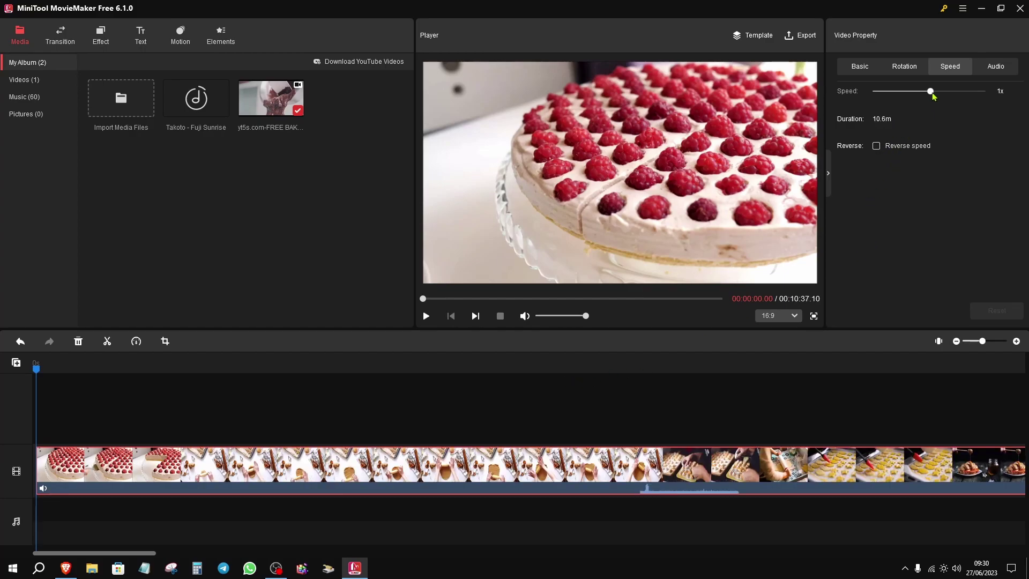
# Set the clip to 2x speed in reverse and play the preview.
pyautogui.moveTo(941, 93); pyautogui.dragTo(941, 93)
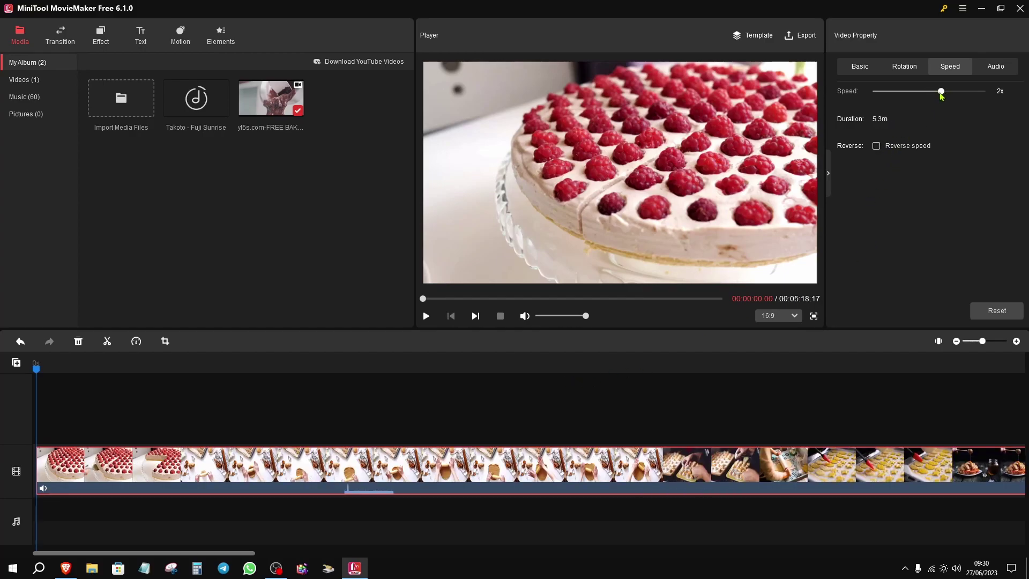
pyautogui.click(882, 149)
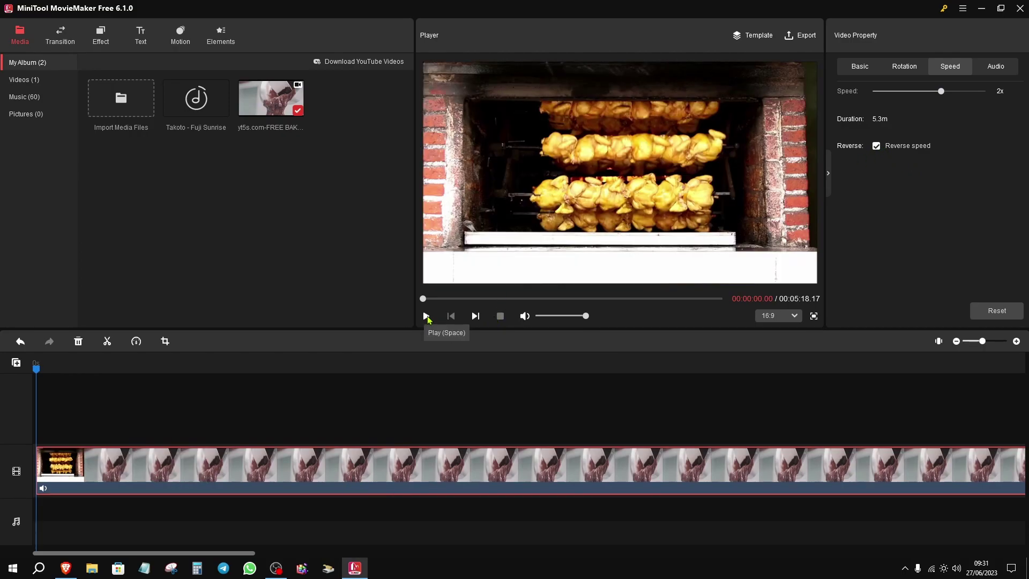
pyautogui.click(426, 317)
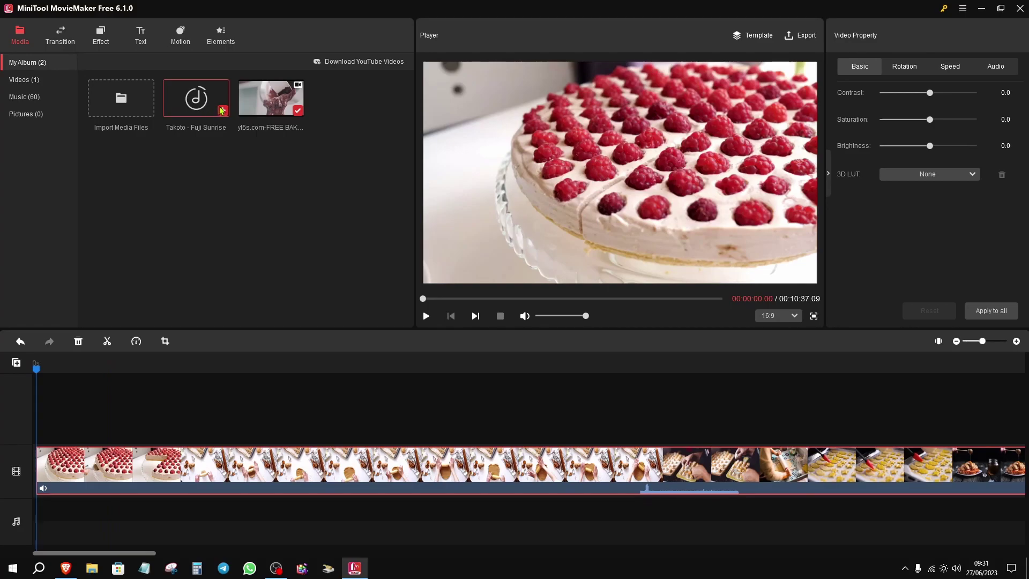
# Add the Takoto - Fuji Sunrise song to the music track with a 5.0s fade-in.
pyautogui.click(223, 111)
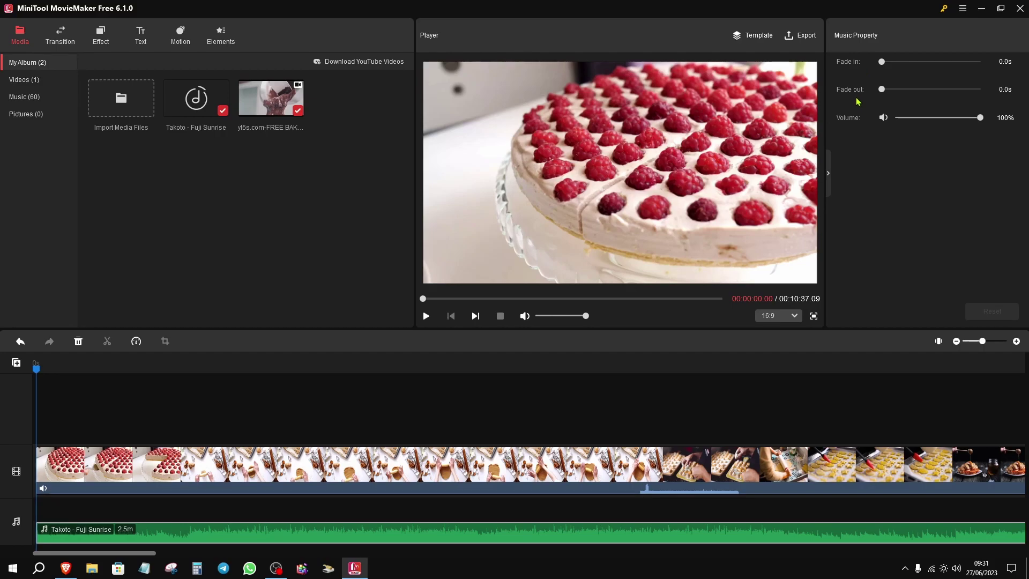
pyautogui.moveTo(882, 62); pyautogui.dragTo(884, 62)
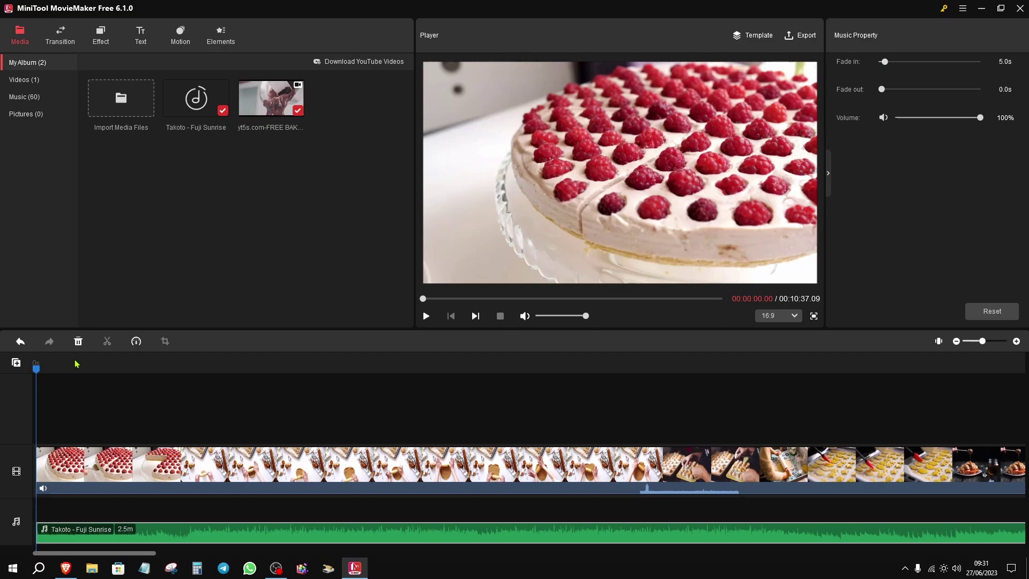
# Preview the music fade-in, lengthen it to 11 seconds, and preview it again.
pyautogui.click(426, 316)
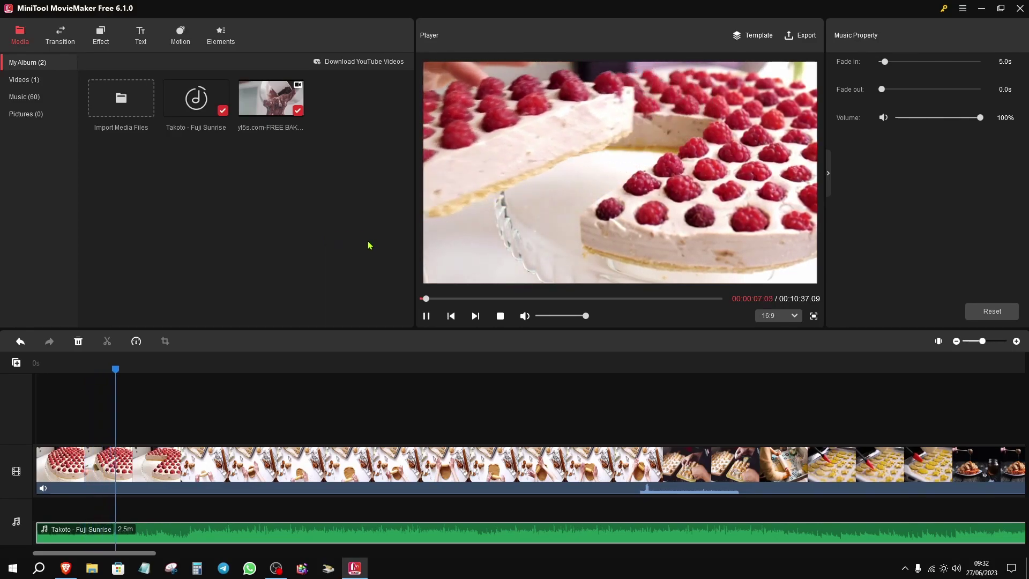
pyautogui.click(500, 316)
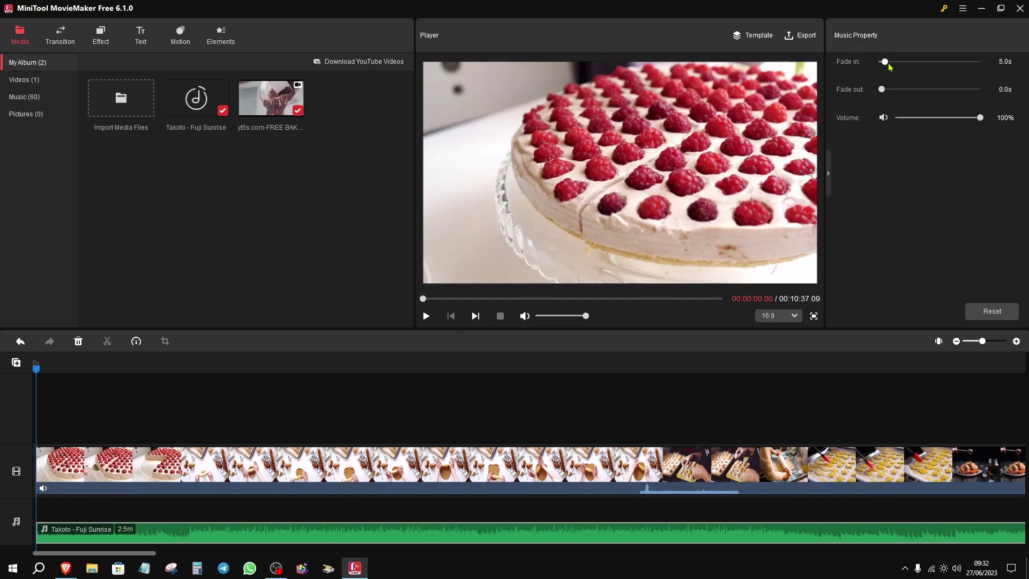
pyautogui.moveTo(887, 63); pyautogui.dragTo(890, 64)
pyautogui.click(426, 316)
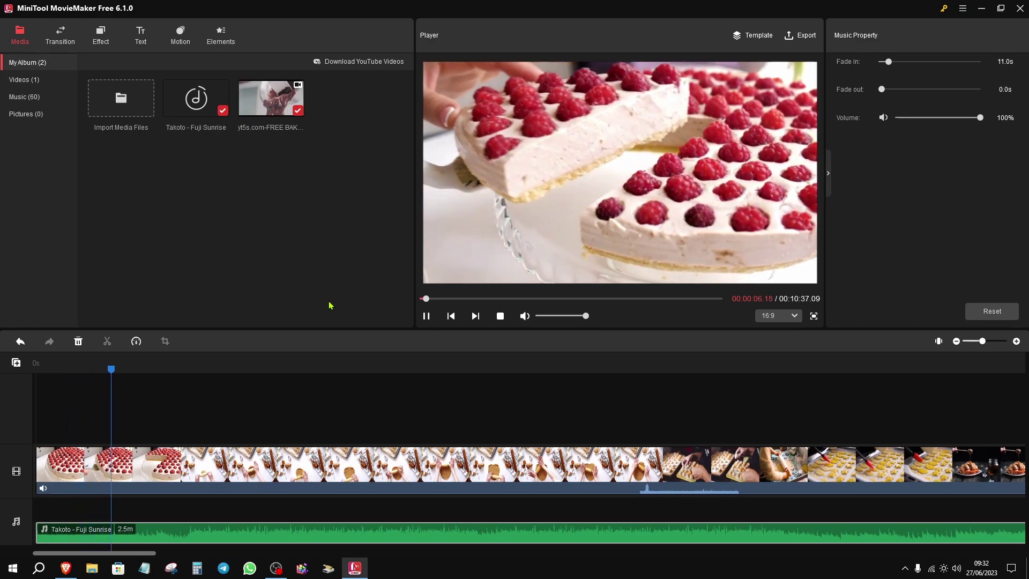
pyautogui.click(500, 316)
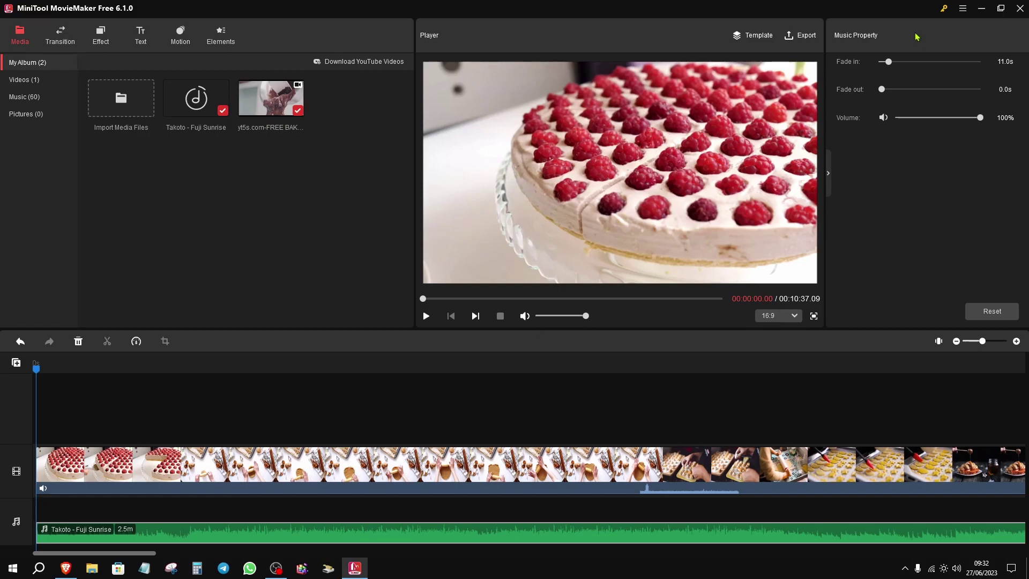
# Reset the music fade-in to 0.0s and scroll the timeline back to the start.
pyautogui.moveTo(889, 63); pyautogui.dragTo(855, 98)
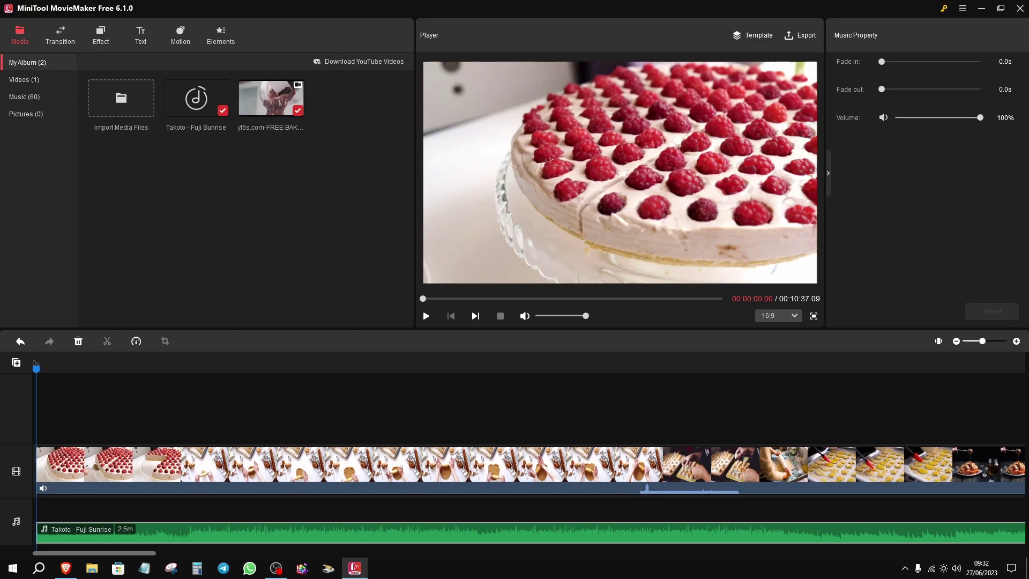
pyautogui.moveTo(123, 552); pyautogui.dragTo(265, 554)
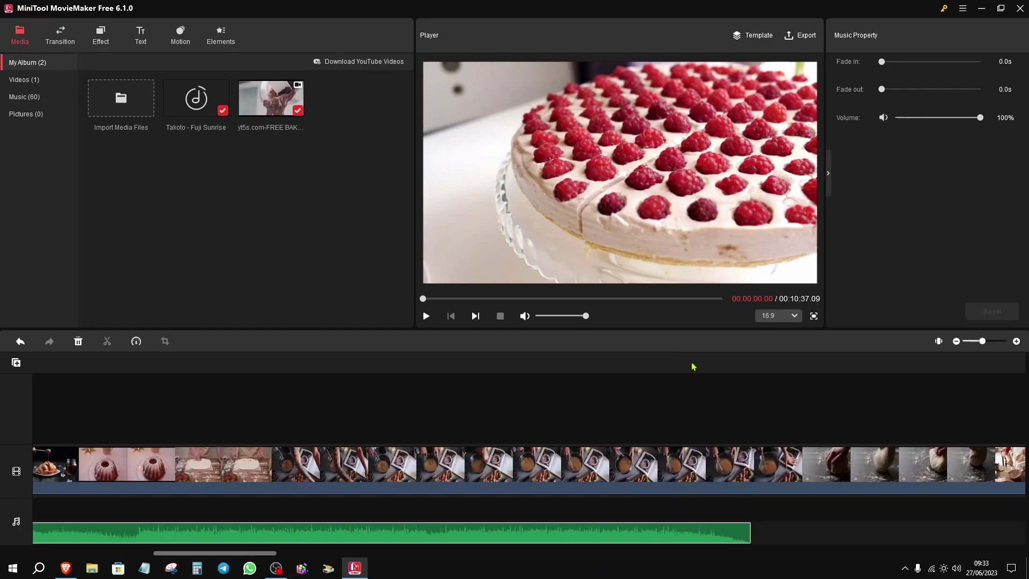
pyautogui.scroll(5, 266, 424)
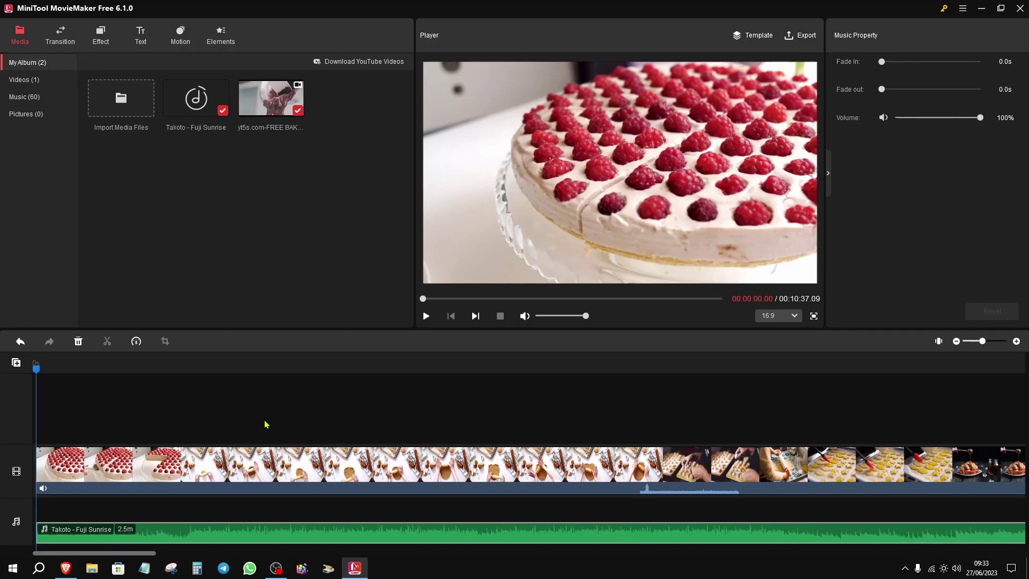
# Show the Transition library, then select and deselect the video clip.
pyautogui.click(61, 38)
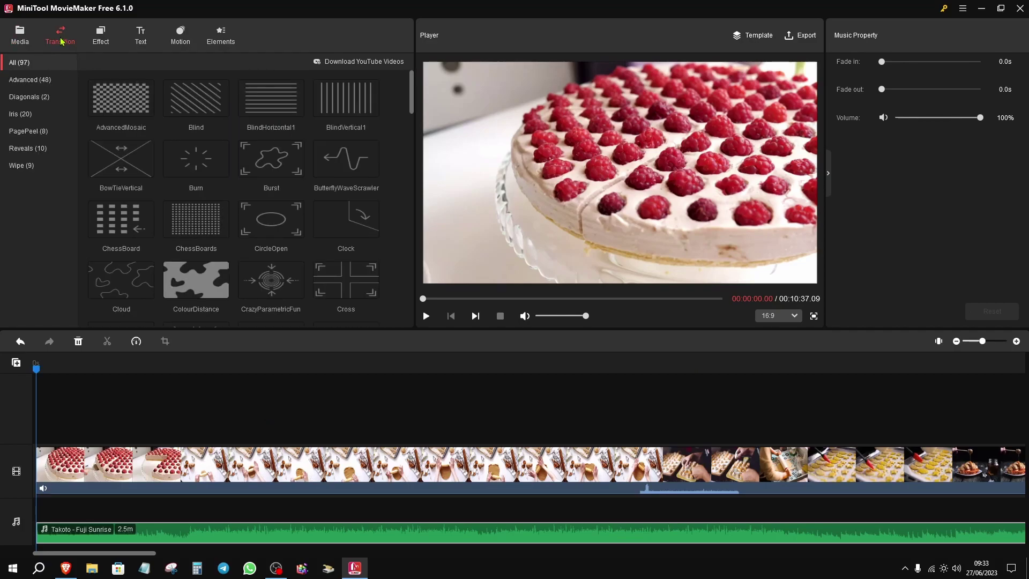
pyautogui.click(155, 464)
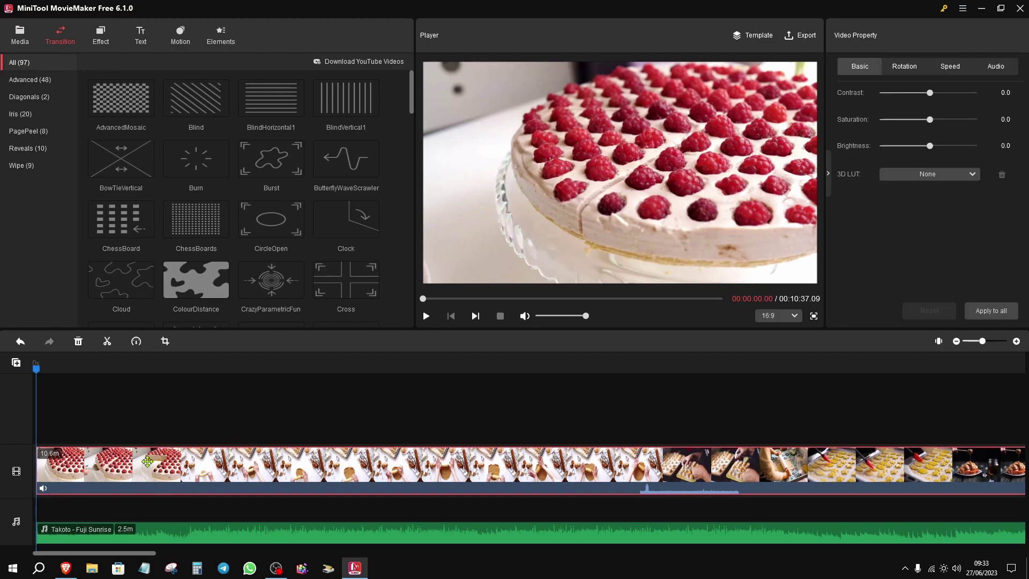
pyautogui.click(36, 374)
# Put the playhead at 12.24 seconds and split the video and music there.
pyautogui.moveTo(36, 374); pyautogui.dragTo(272, 366)
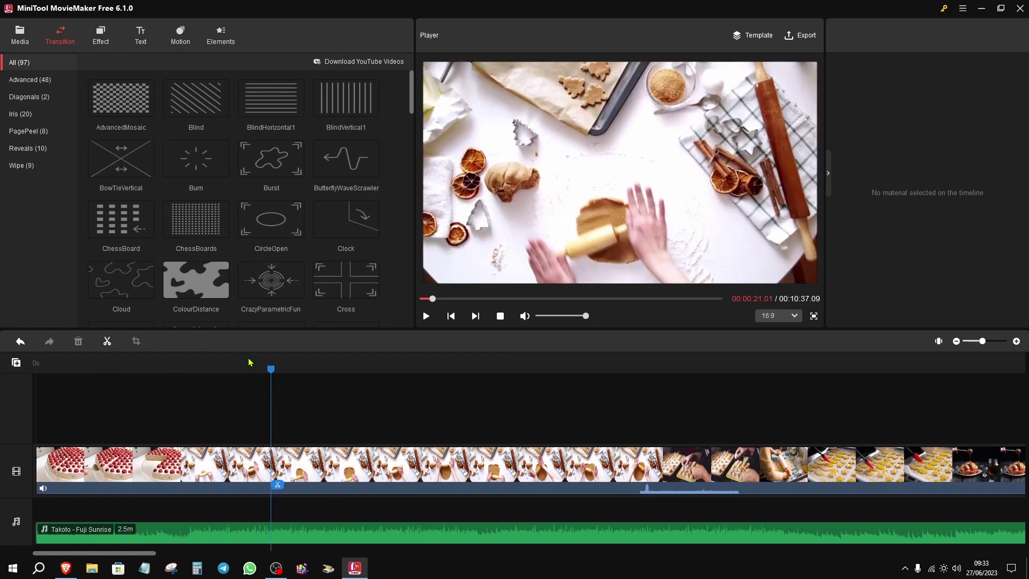
pyautogui.click(181, 368)
pyautogui.click(191, 491)
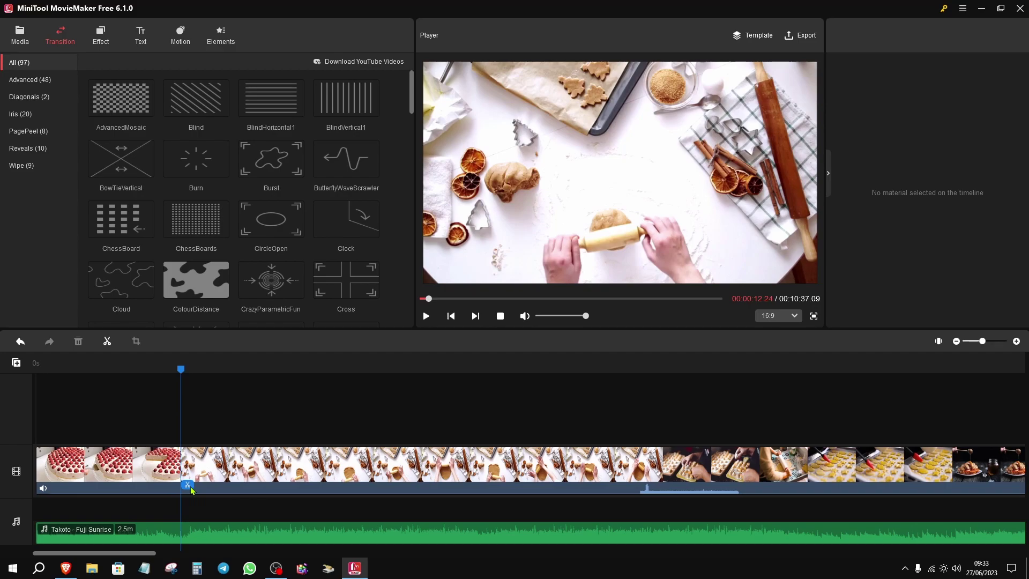
# Clear the timeline selection, move the playhead back into the first clip, and undo the last change.
pyautogui.click(303, 415)
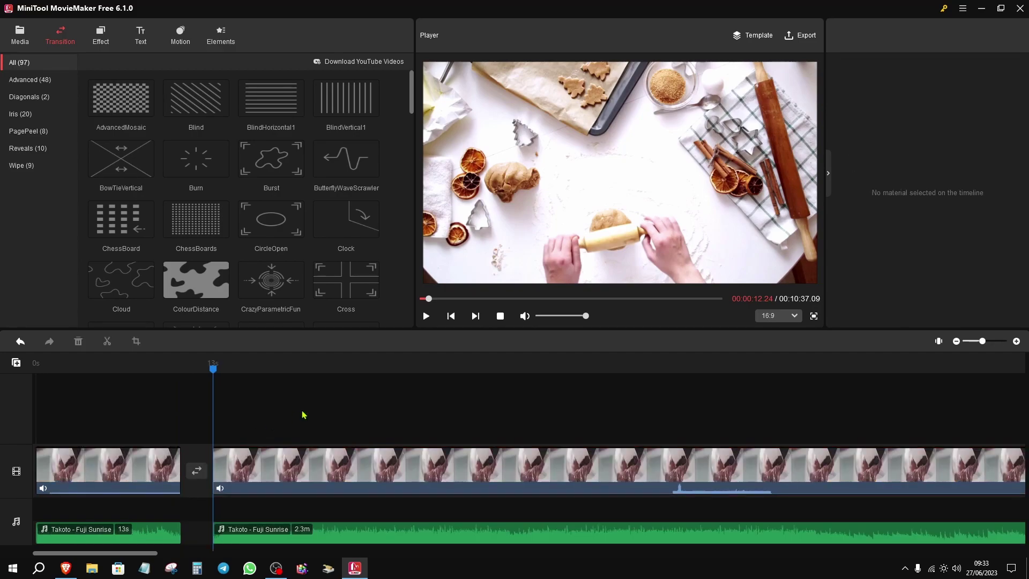
pyautogui.moveTo(213, 370); pyautogui.dragTo(120, 369)
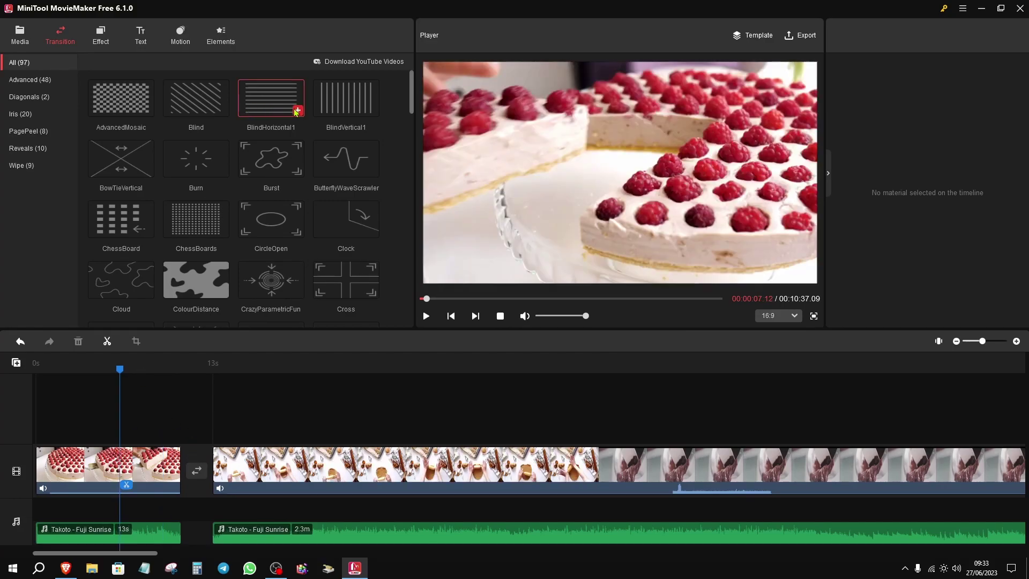
pyautogui.scroll(-3, 274, 193)
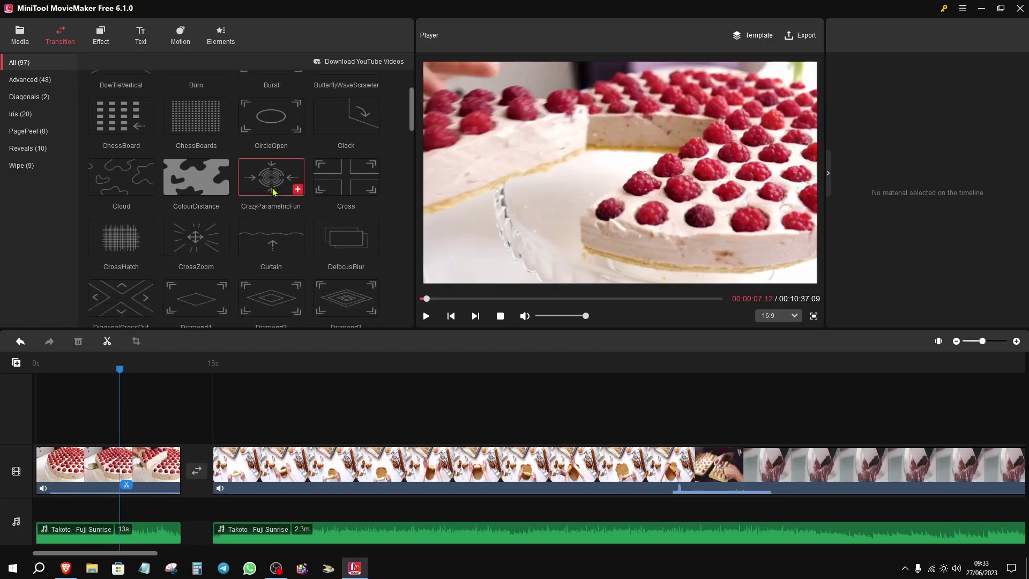
pyautogui.scroll(-6, 274, 203)
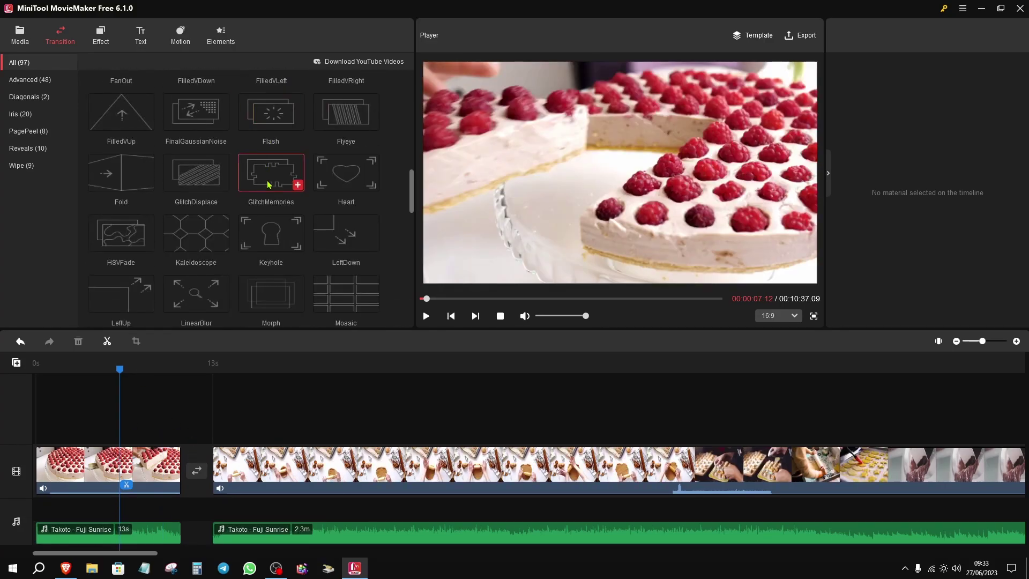
pyautogui.scroll(-5, 266, 176)
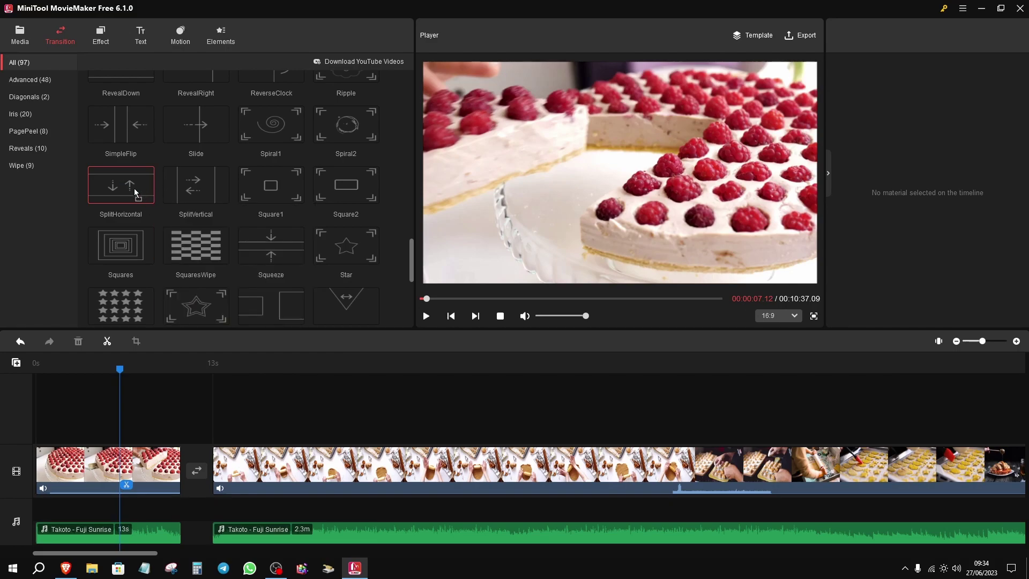
pyautogui.hotkey('ctrl', 'z')
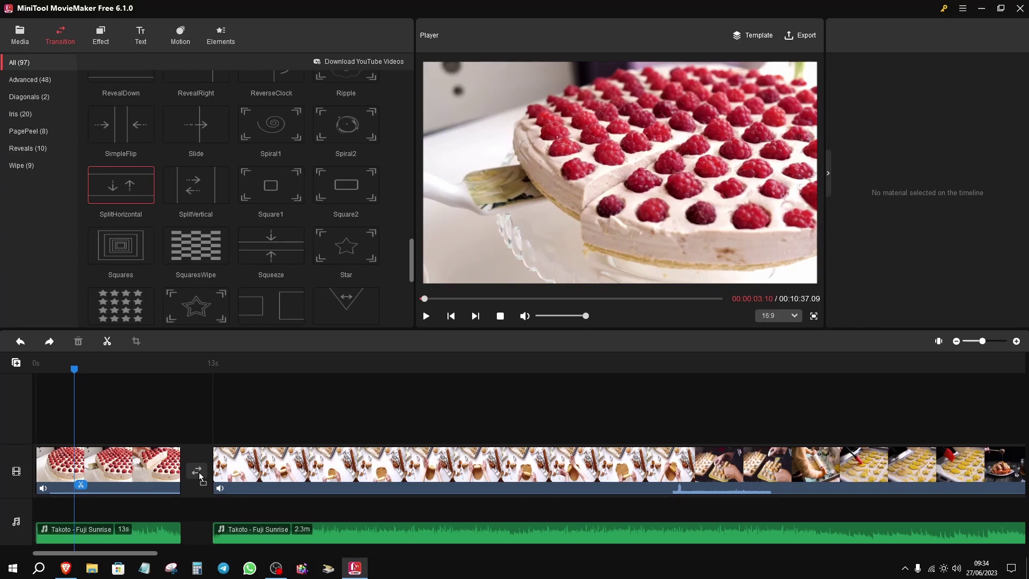
# Try a transition between the two clips, undo it, and preview from about 7 seconds.
pyautogui.moveTo(200, 475); pyautogui.dragTo(199, 473)
pyautogui.hotkey('ctrl', 'z')
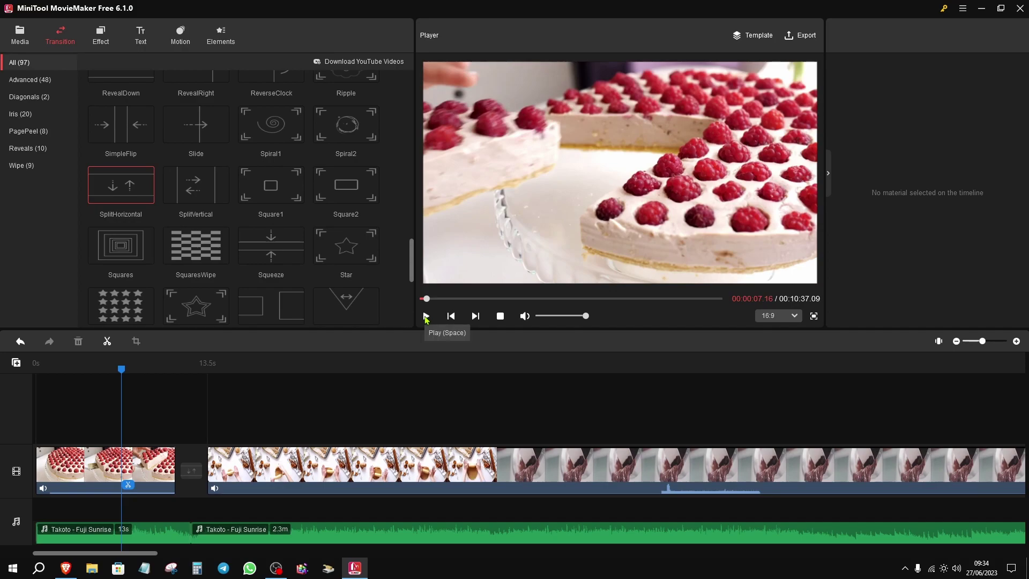
pyautogui.click(426, 316)
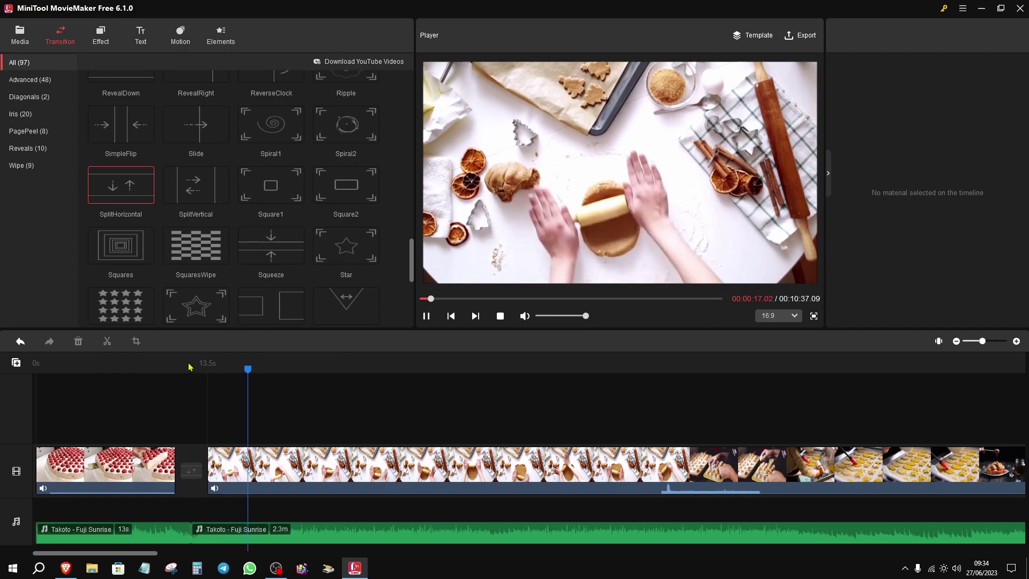
pyautogui.click(500, 315)
# Place the 1.0s Square2 transition between the two clips and preview across the cut.
pyautogui.moveTo(337, 192); pyautogui.dragTo(192, 471)
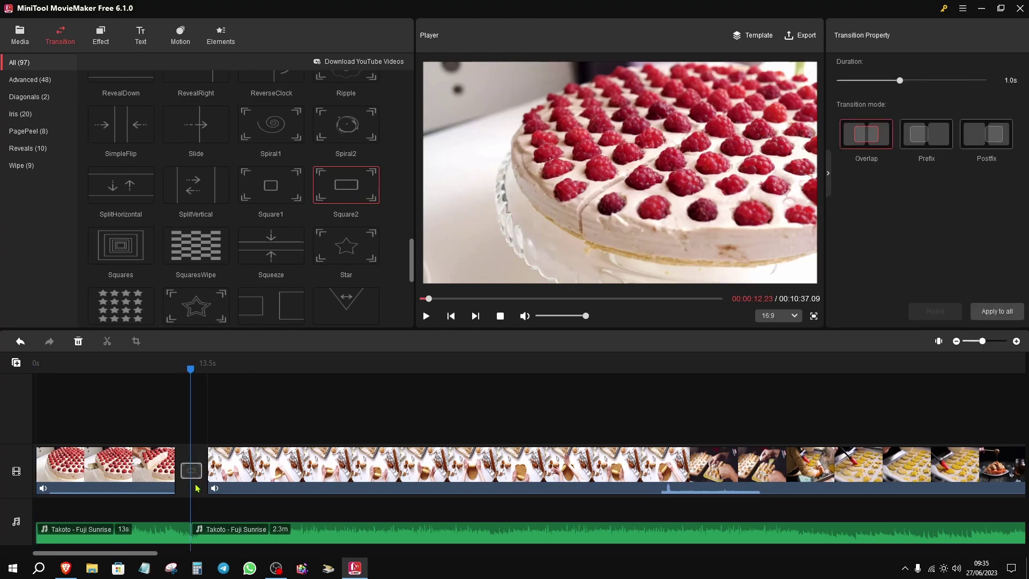
pyautogui.click(153, 366)
pyautogui.click(426, 315)
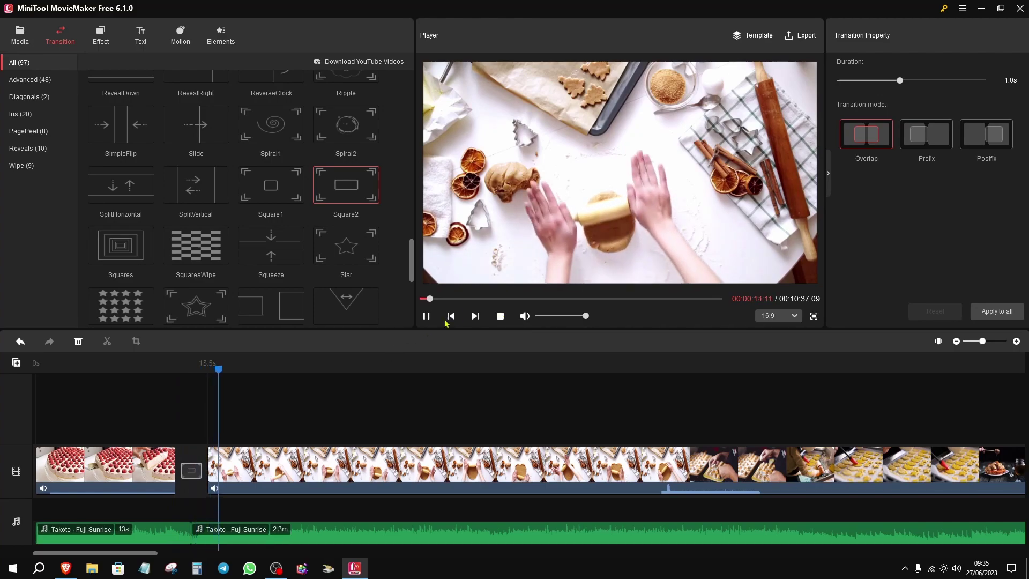
pyautogui.click(501, 316)
# Browse the Advanced, Diagonals and Iris transition categories, then show the Effect filter library.
pyautogui.click(30, 79)
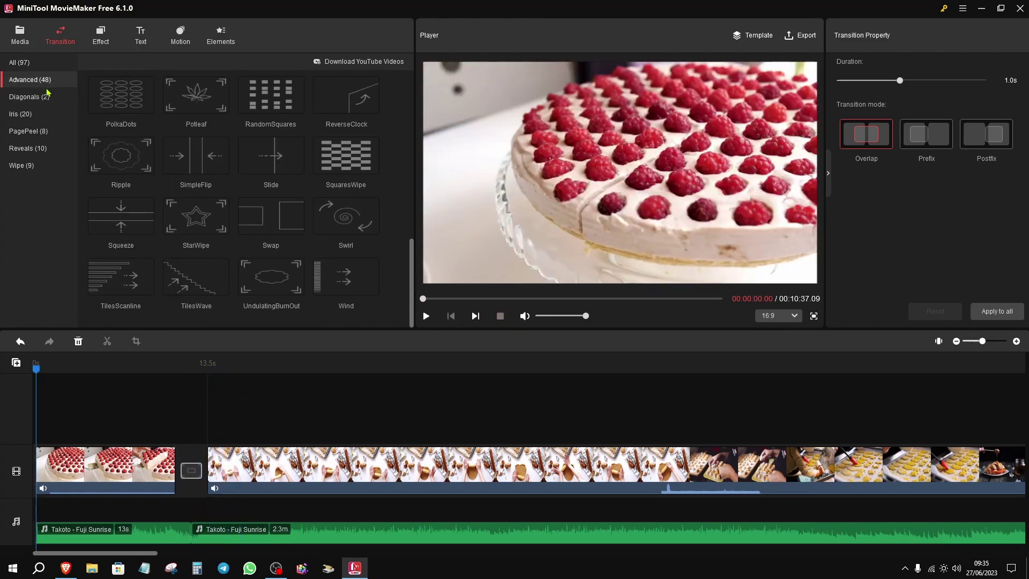
pyautogui.click(48, 97)
pyautogui.click(44, 114)
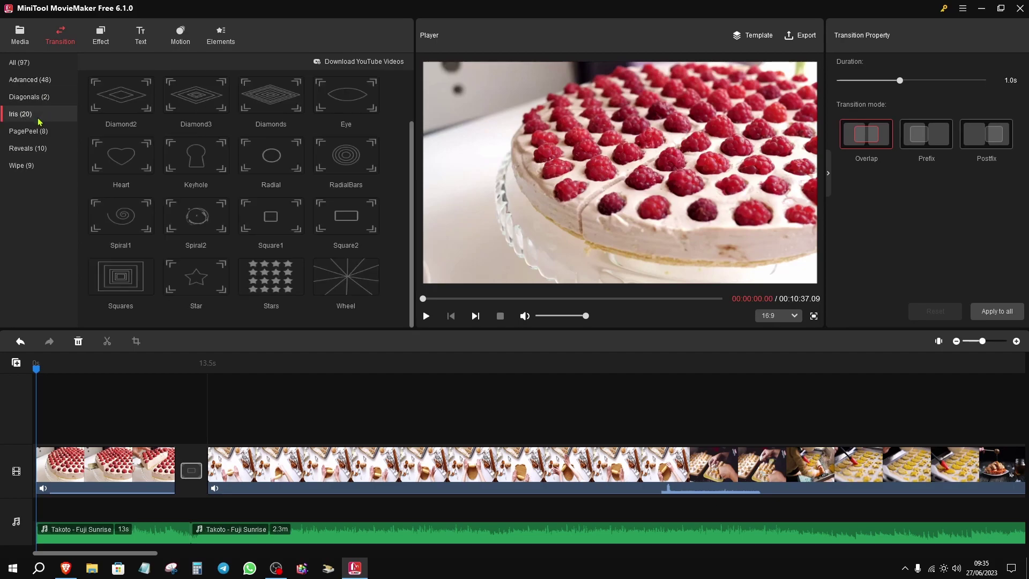
pyautogui.click(100, 42)
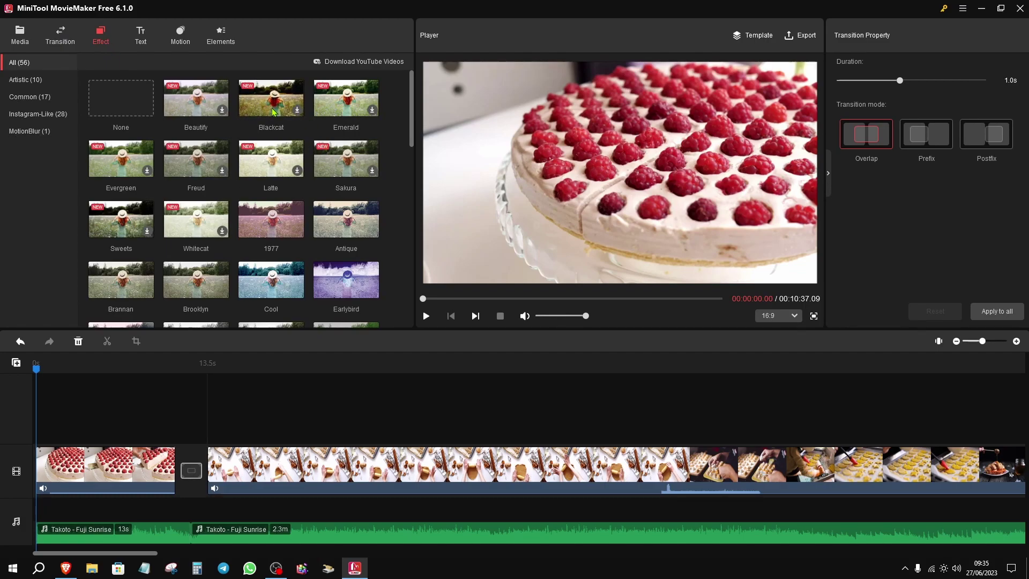
# Apply the downloaded Blackcat filter to clip 1 and Emerald to clip 2, then preview.
pyautogui.click(297, 111)
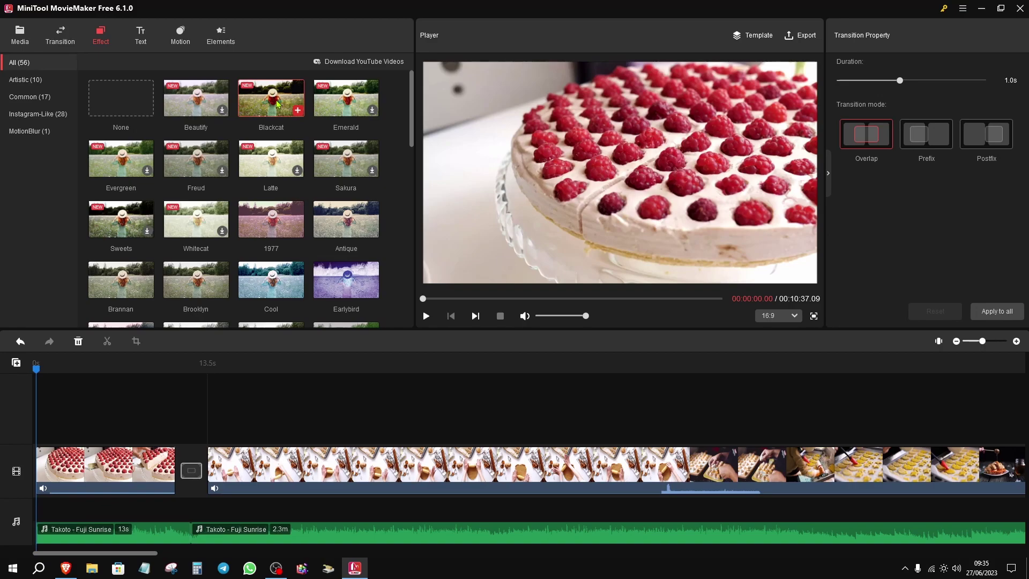
pyautogui.click(129, 470)
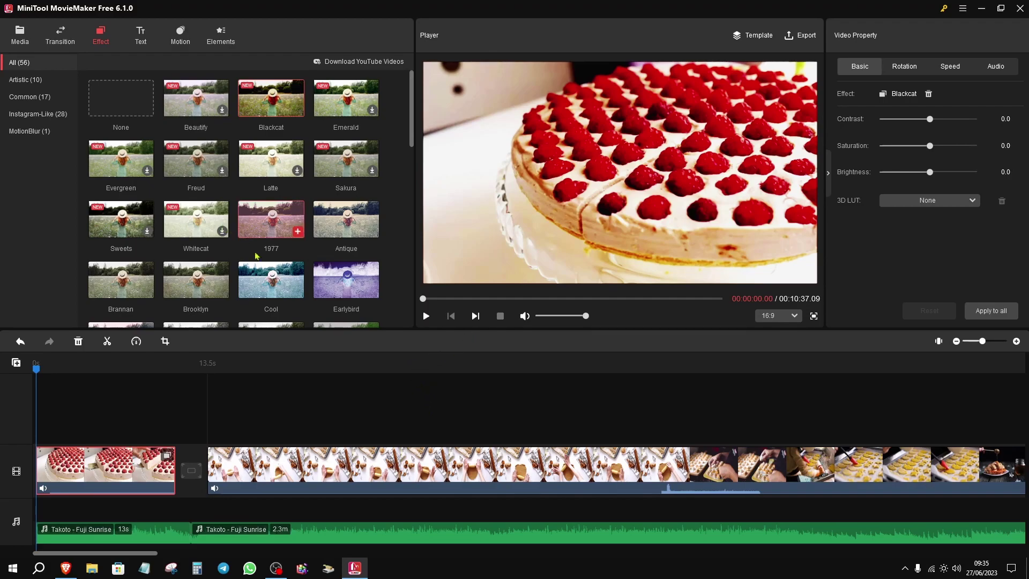
pyautogui.click(373, 111)
pyautogui.click(320, 461)
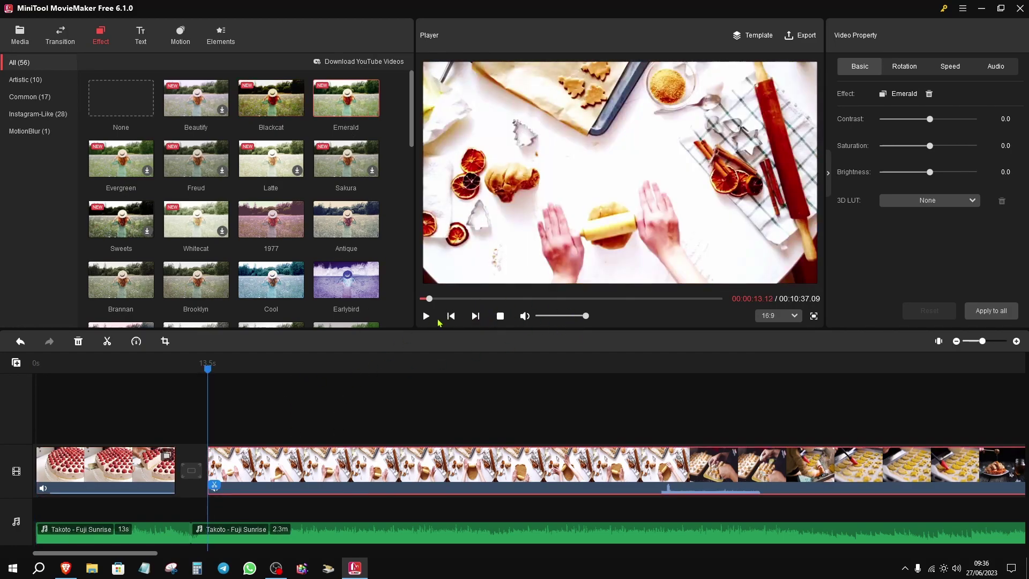
pyautogui.click(424, 318)
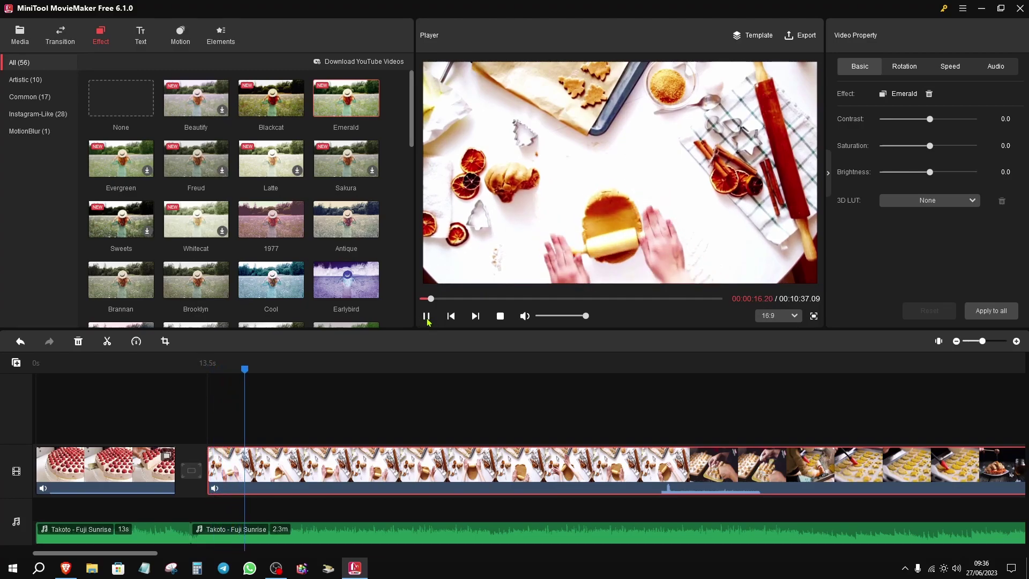
pyautogui.click(188, 399)
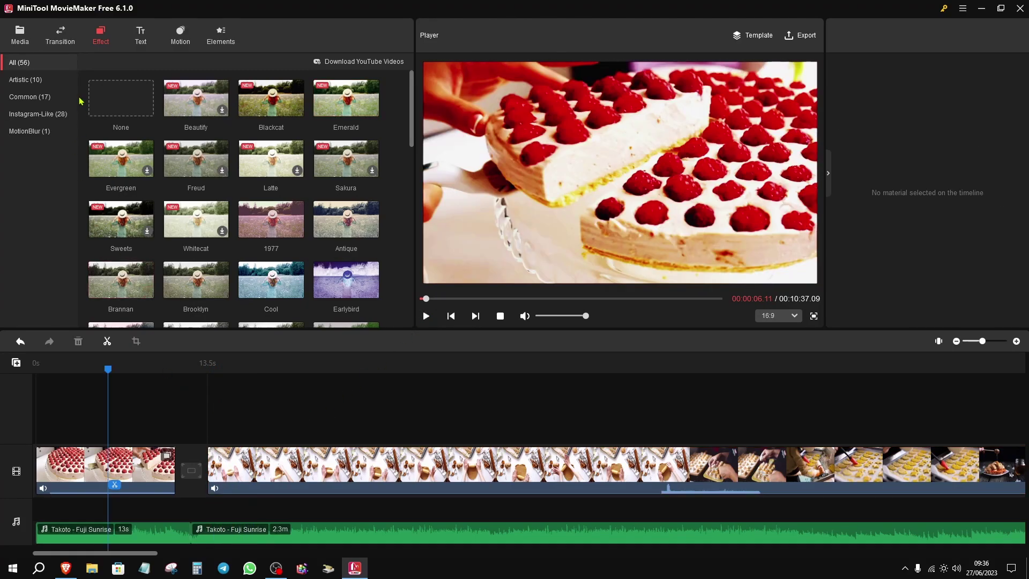
# Remove the first clip's filter by dropping None on it, then show the Text library.
pyautogui.moveTo(128, 103)
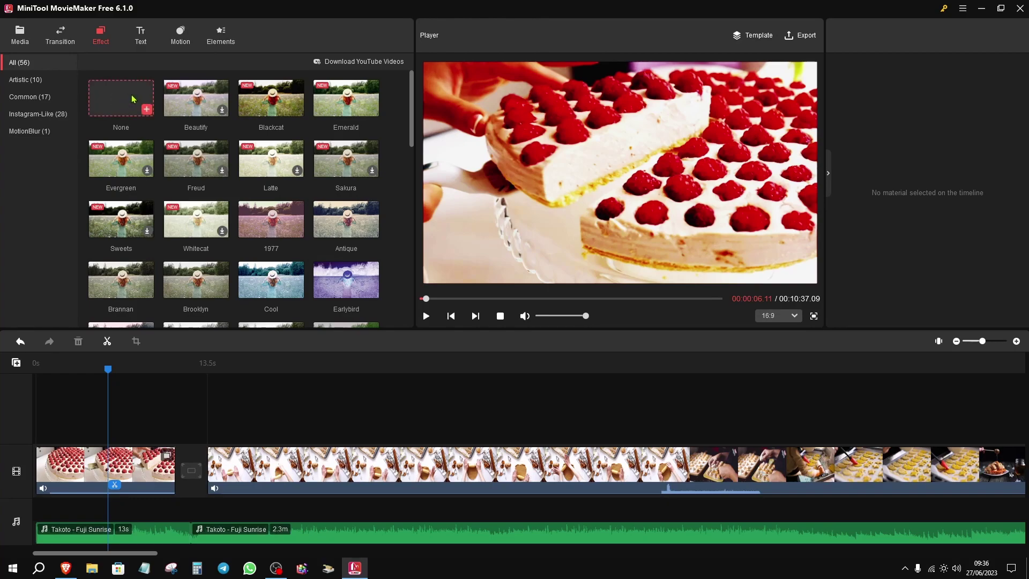
pyautogui.moveTo(138, 189); pyautogui.dragTo(125, 470)
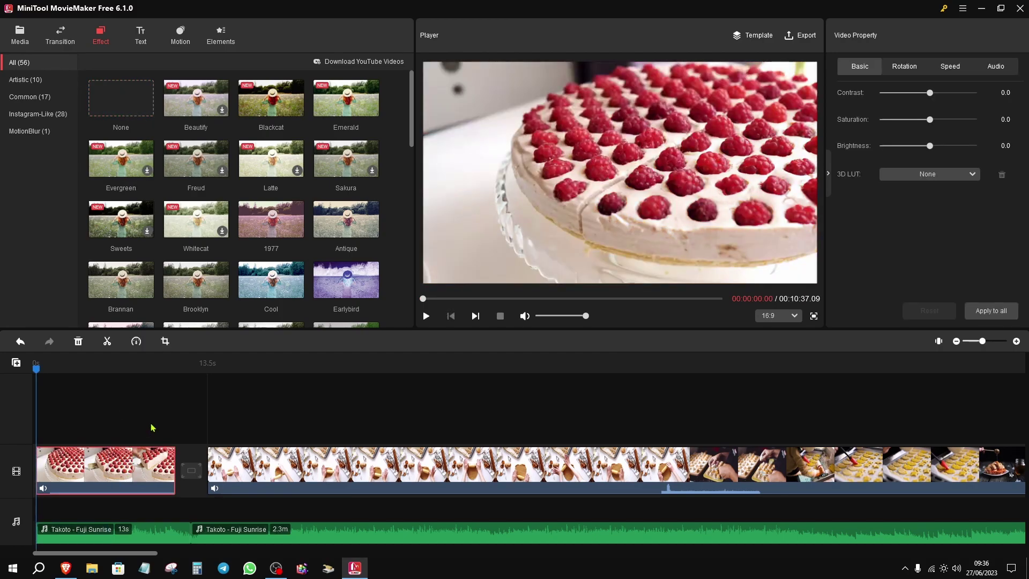
pyautogui.click(152, 427)
pyautogui.click(140, 35)
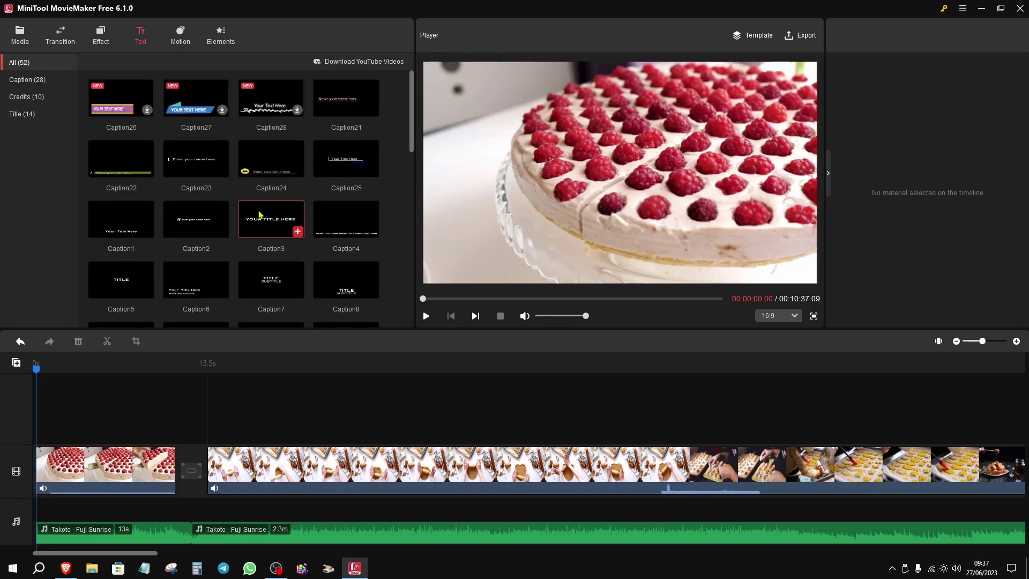
# Add a caption title at the video start, nudge it over the cake, and retype it as 'MARY LIGHT'.
pyautogui.click(373, 171)
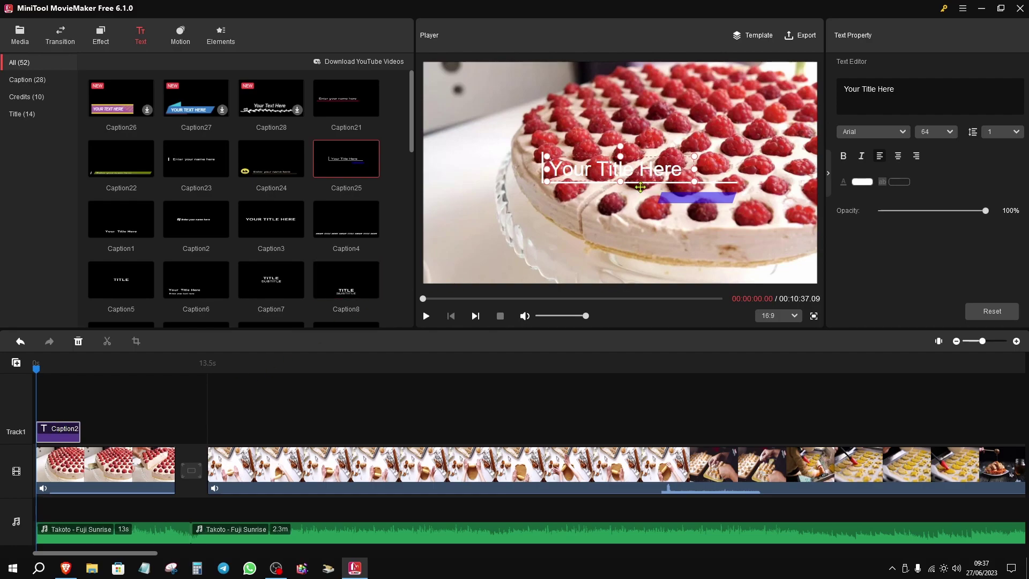
pyautogui.moveTo(635, 167); pyautogui.dragTo(635, 168)
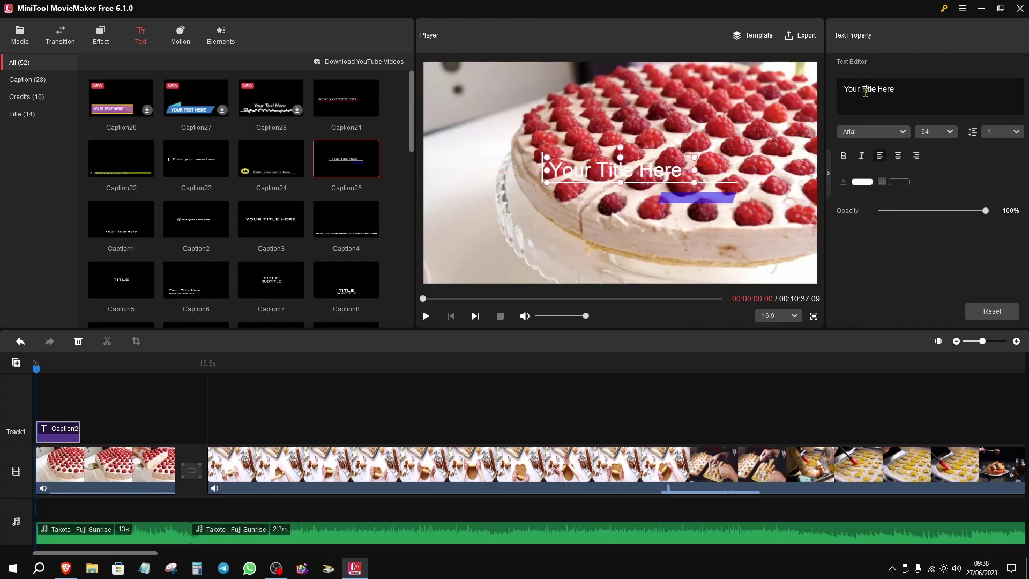
pyautogui.click(966, 91)
pyautogui.hotkey('ctrl', 'a')
pyautogui.write('MARY LIGHT')
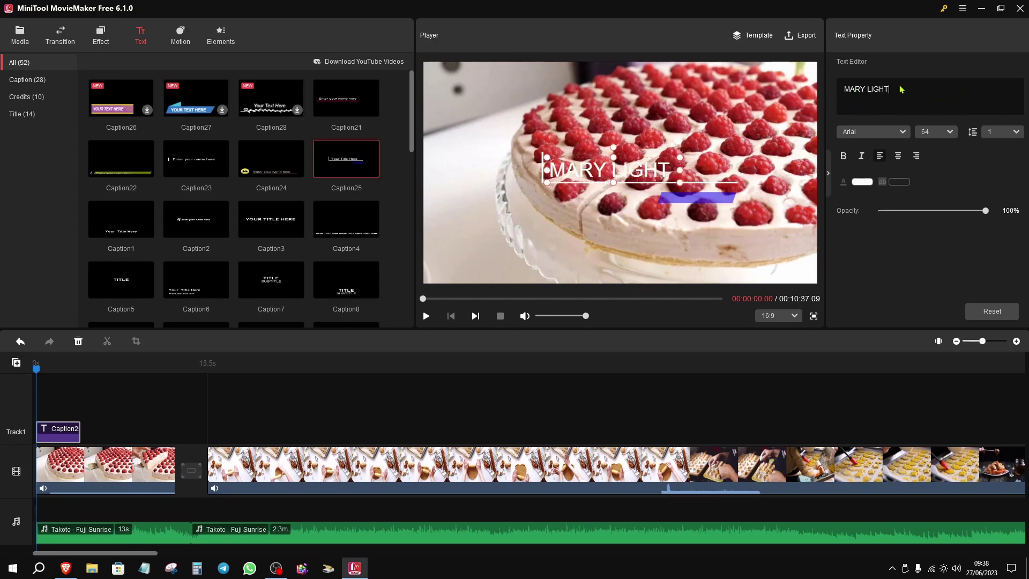
# Set the MARY LIGHT title to regular weight, BIG JOHN font, and black text.
pyautogui.click(844, 157)
pyautogui.click(843, 156)
pyautogui.click(873, 132)
pyautogui.click(860, 184)
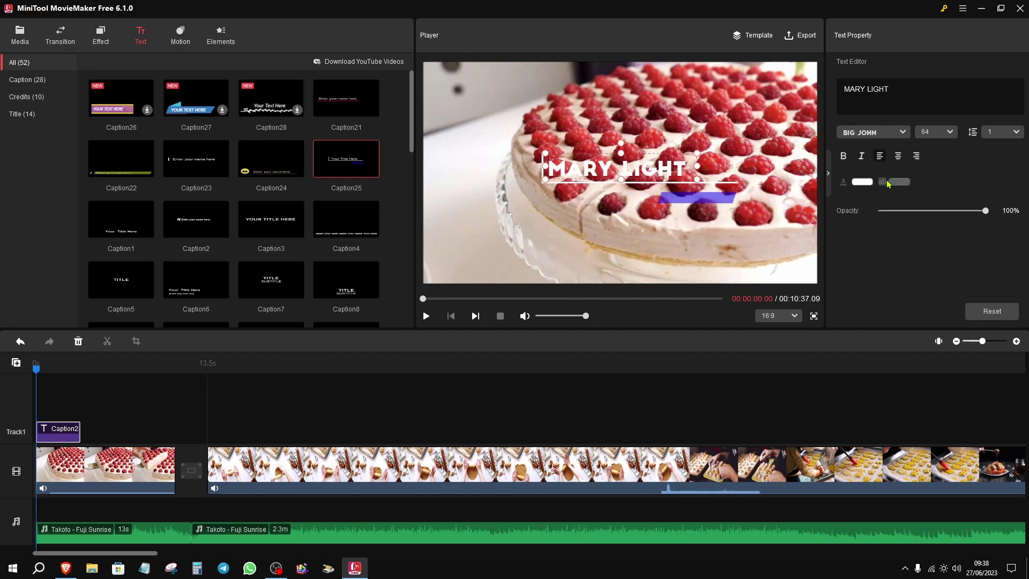
pyautogui.click(861, 184)
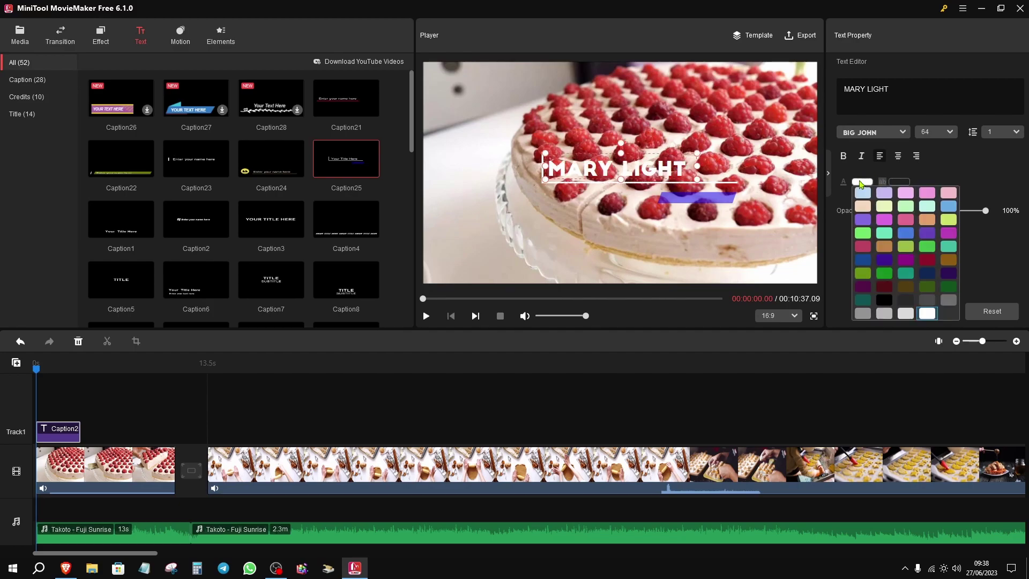
pyautogui.click(883, 303)
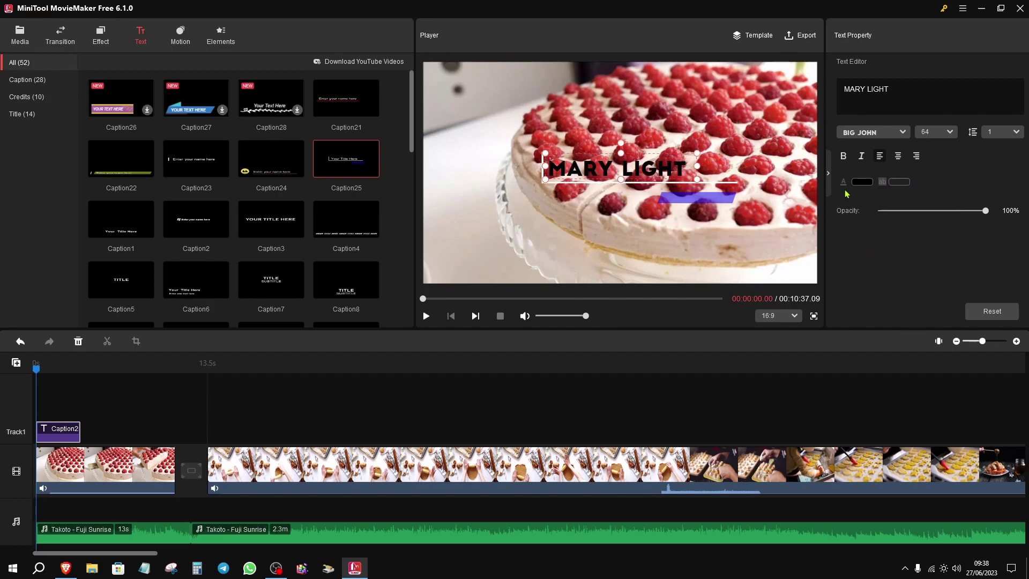
# Give the caption a mint highlight background and make it more transparent.
pyautogui.click(735, 174)
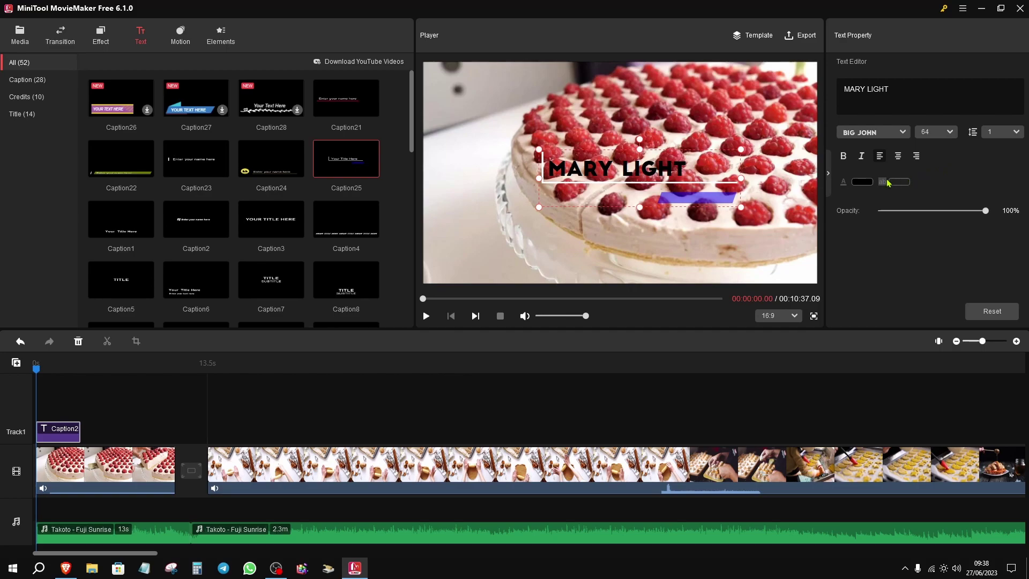
pyautogui.click(887, 183)
pyautogui.click(926, 236)
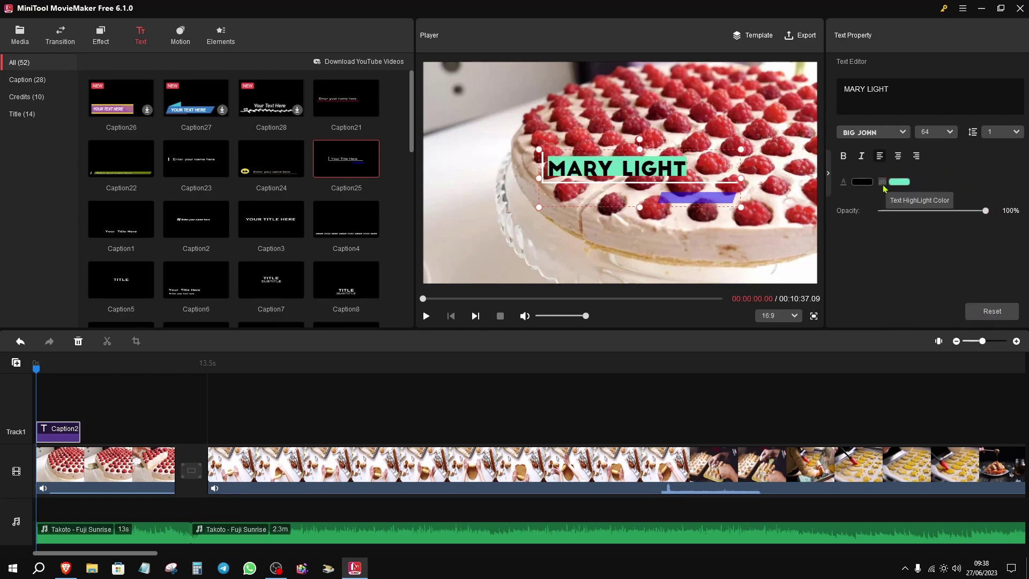
pyautogui.moveTo(985, 211)
pyautogui.mouseDown()
pyautogui.moveTo(942, 209)
pyautogui.moveTo(986, 211)
pyautogui.mouseUp()
# Apply the Pan up motion preset to the first cake clip and preview it from the start.
pyautogui.click(181, 33)
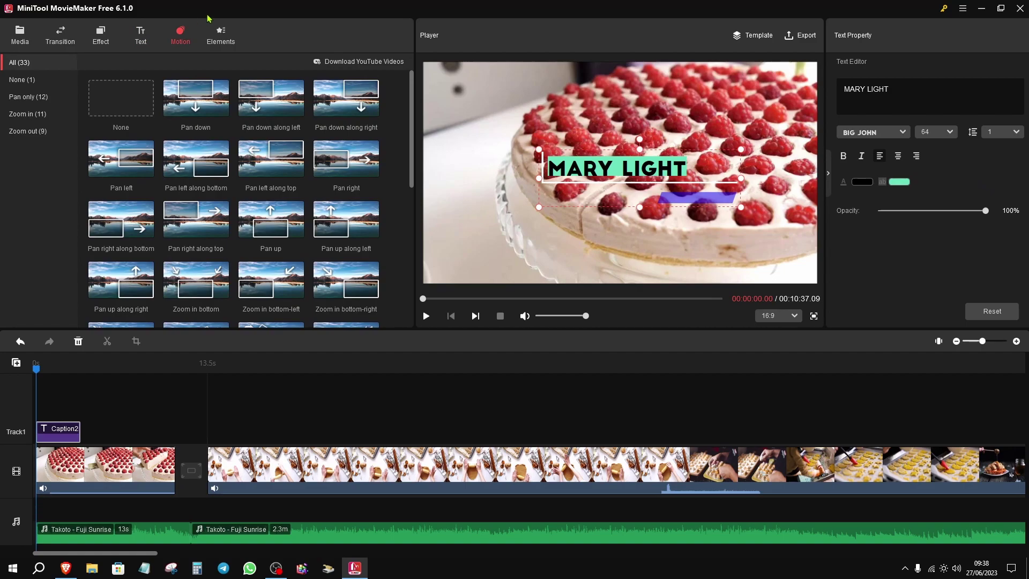
pyautogui.moveTo(213, 104)
pyautogui.scroll(-1, 321, 202)
pyautogui.moveTo(273, 203)
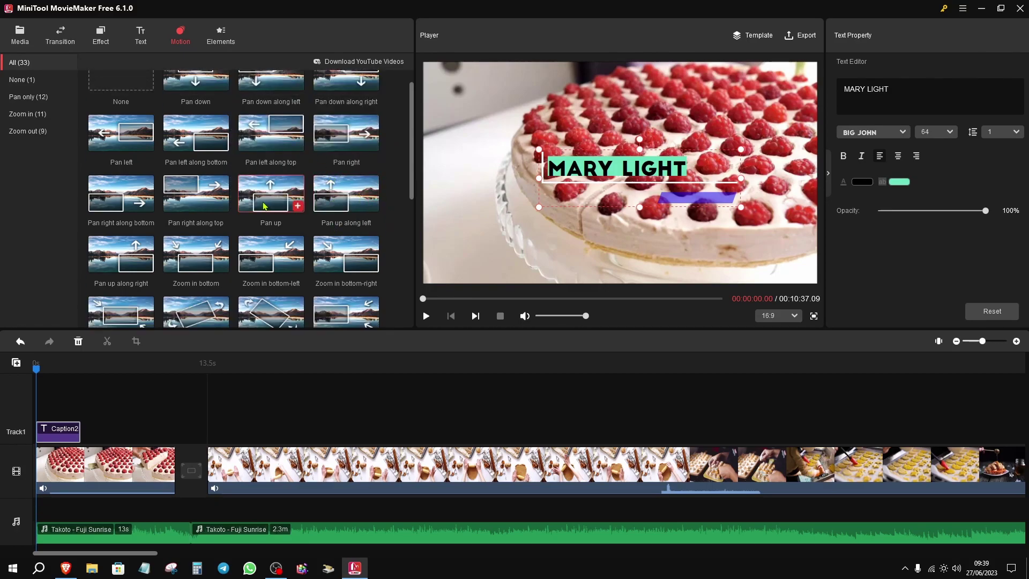
pyautogui.moveTo(274, 203); pyautogui.dragTo(270, 211)
pyautogui.moveTo(114, 471); pyautogui.dragTo(114, 472)
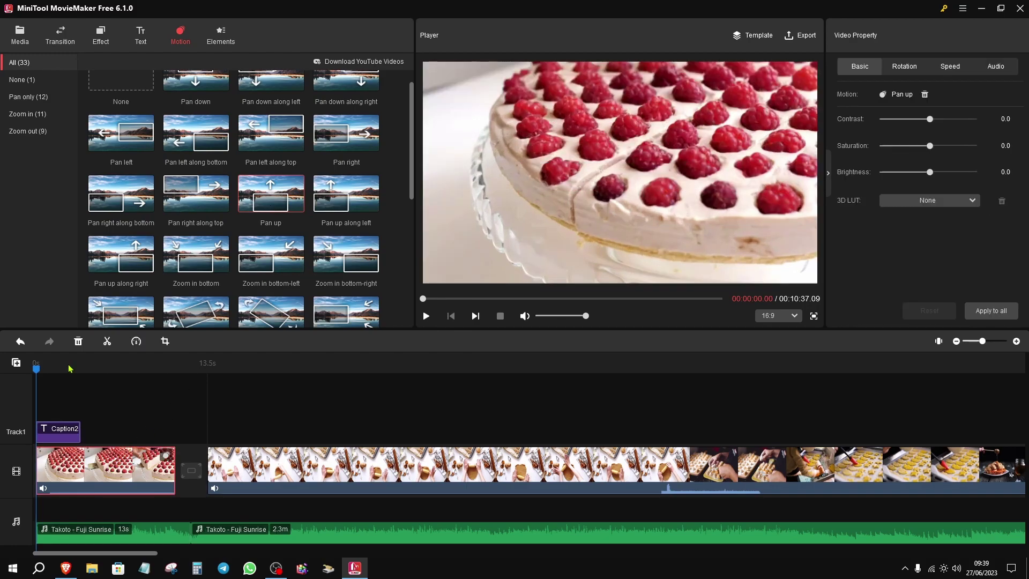
pyautogui.moveTo(36, 375)
pyautogui.mouseDown()
pyautogui.moveTo(71, 375)
pyautogui.moveTo(35, 375)
pyautogui.mouseUp()
pyautogui.click(426, 317)
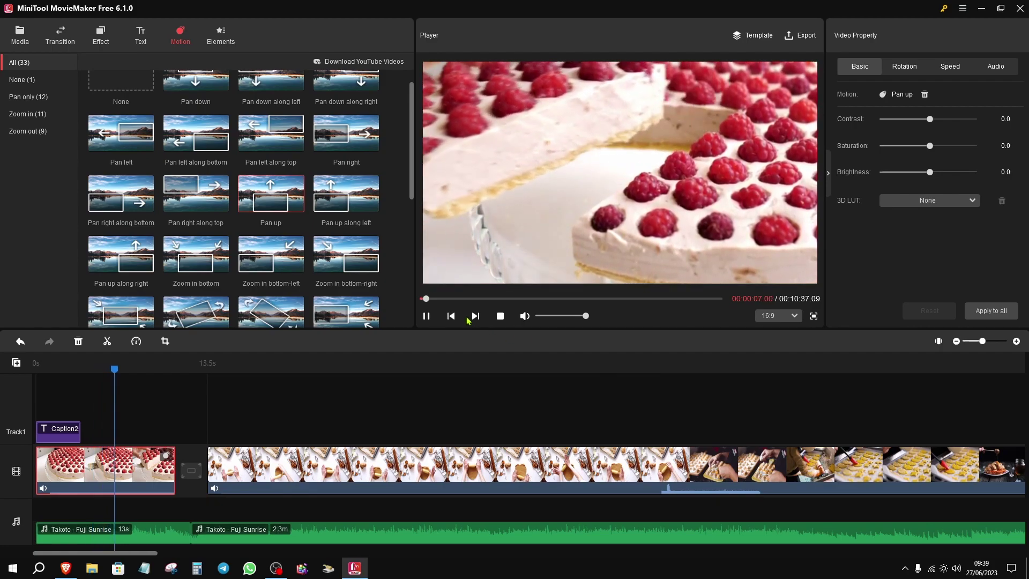
pyautogui.click(500, 317)
# Stretch the MARY LIGHT caption to 12.4s to span the first clip and preview it.
pyautogui.click(78, 430)
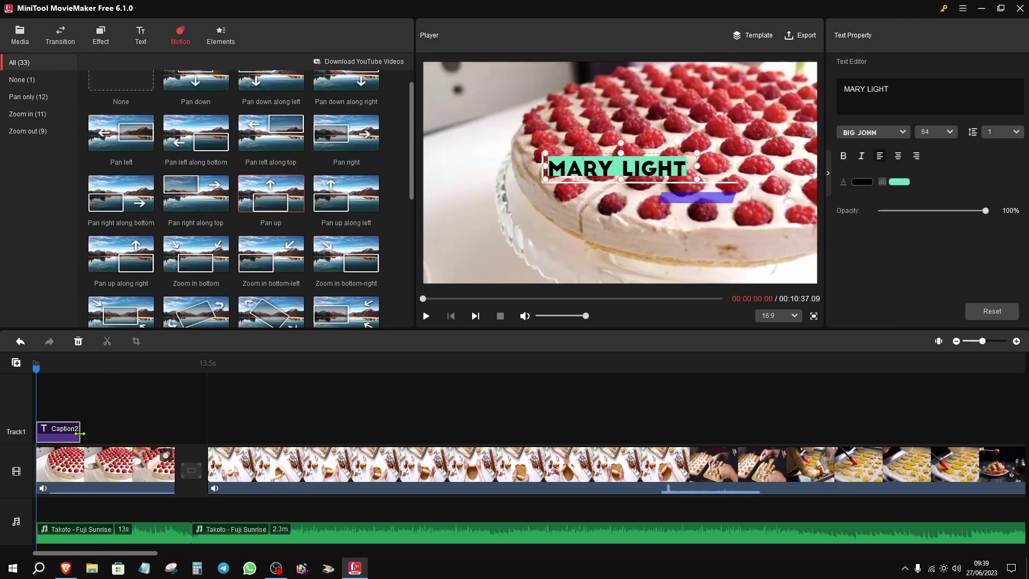
pyautogui.moveTo(98, 433); pyautogui.dragTo(175, 433)
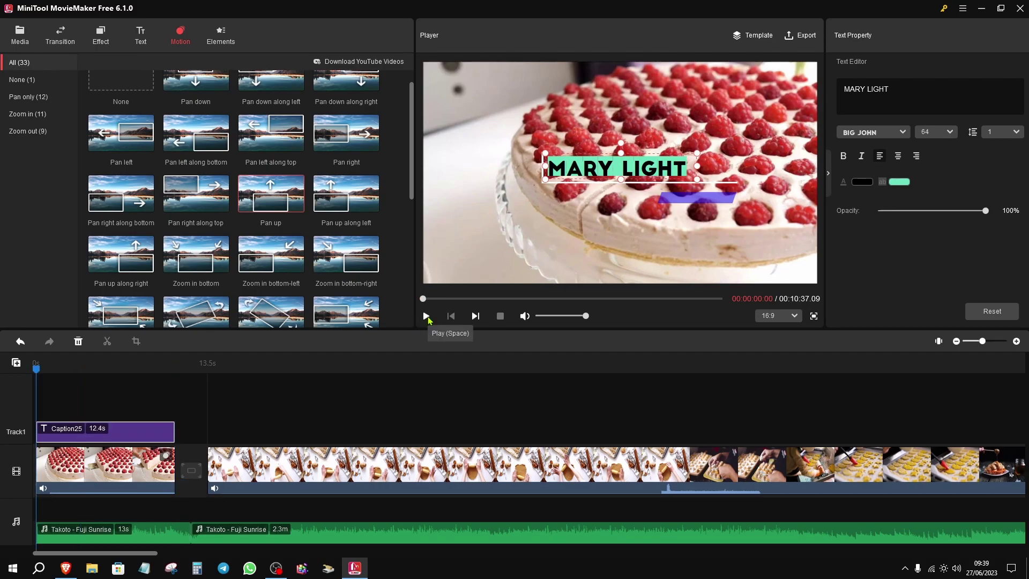
pyautogui.click(427, 316)
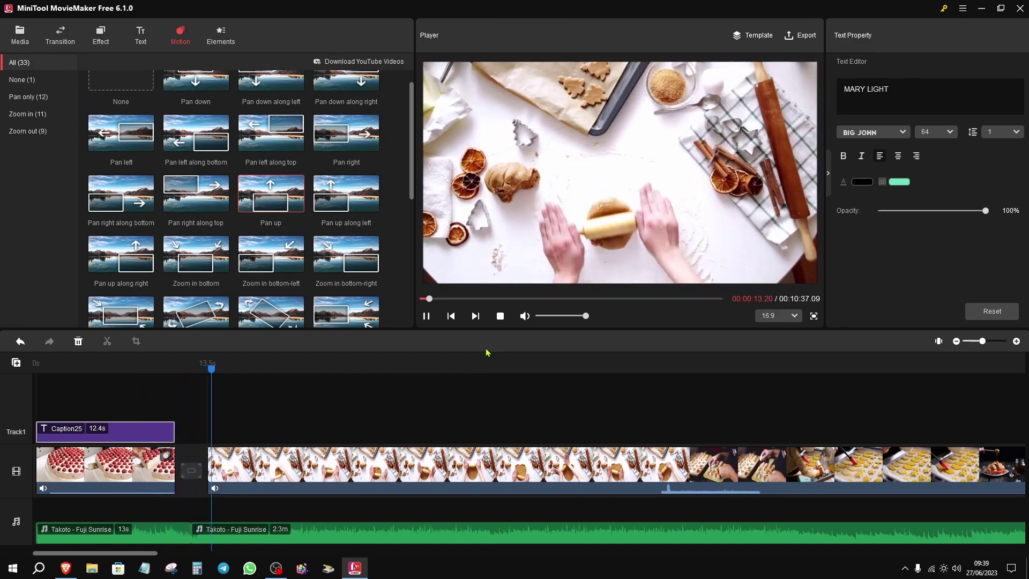
pyautogui.click(501, 316)
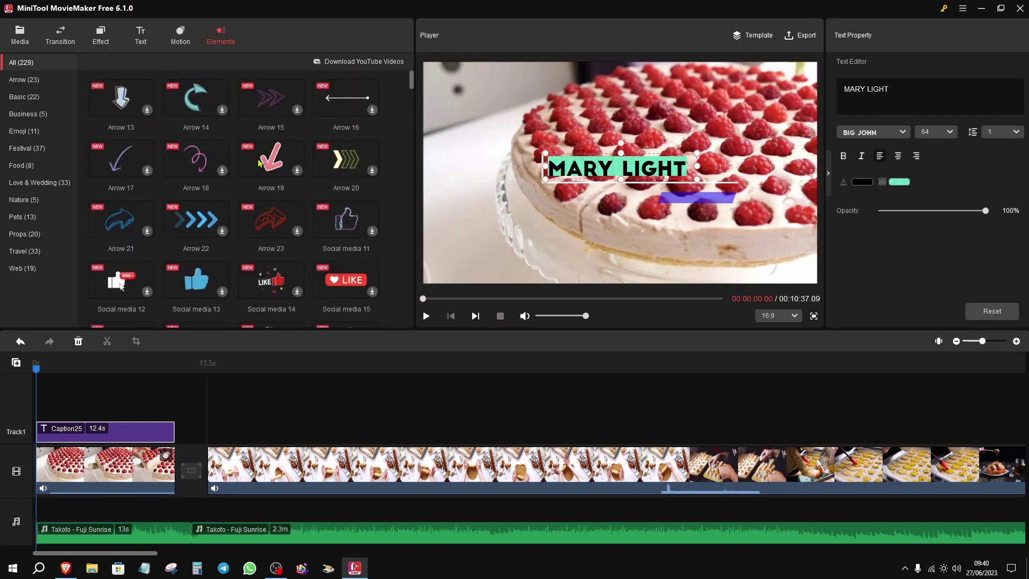
# Download the Social media 16 SUBSCRIBED sticker and place it on Track2 at about 13.5s.
pyautogui.scroll(-1, 333, 190)
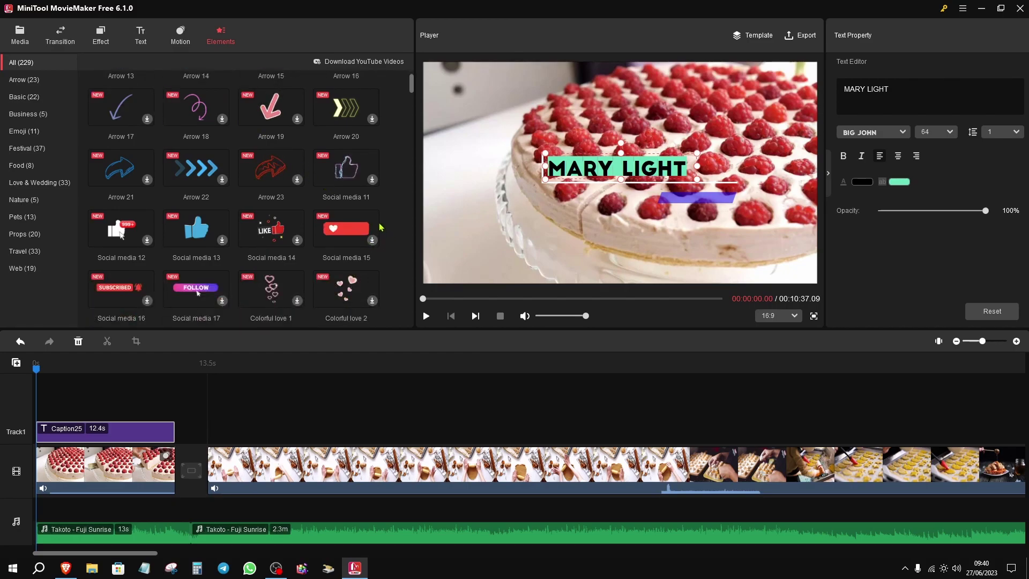
pyautogui.scroll(-1, 321, 268)
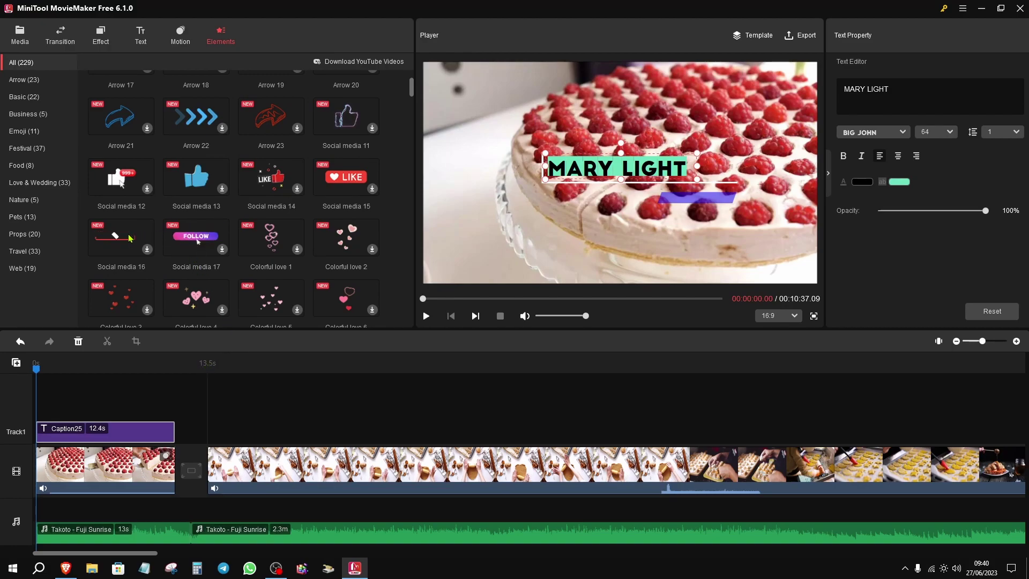
pyautogui.click(148, 250)
pyautogui.click(148, 250)
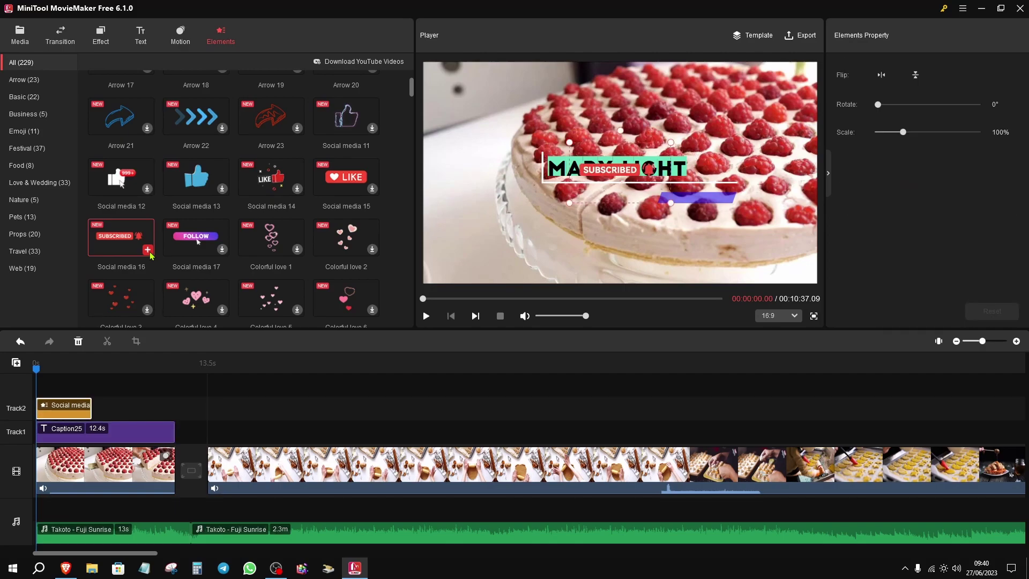
pyautogui.moveTo(64, 405); pyautogui.dragTo(244, 406)
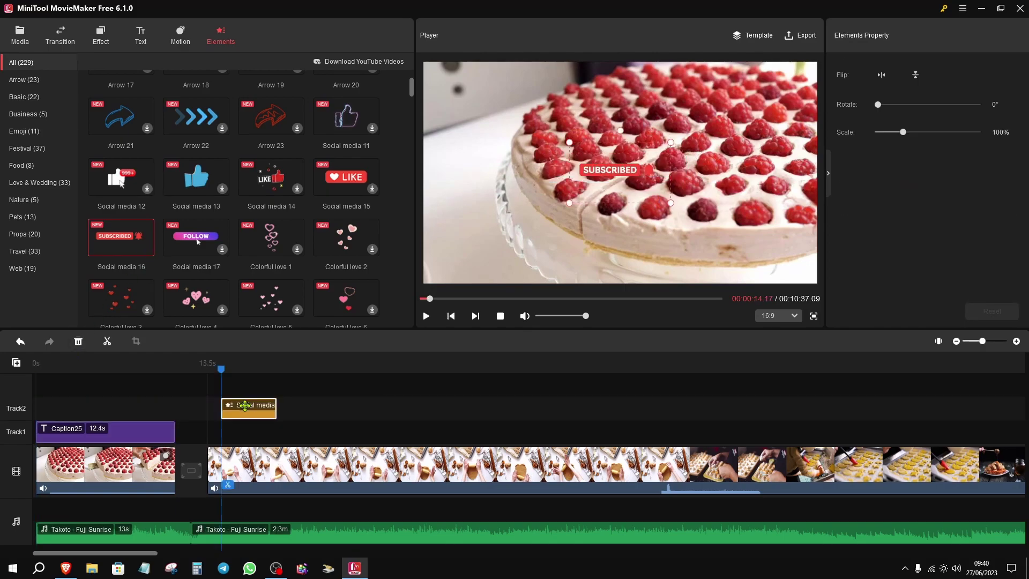
pyautogui.click(328, 414)
# Select the sticker and play the preview from just before it appears.
pyautogui.click(224, 409)
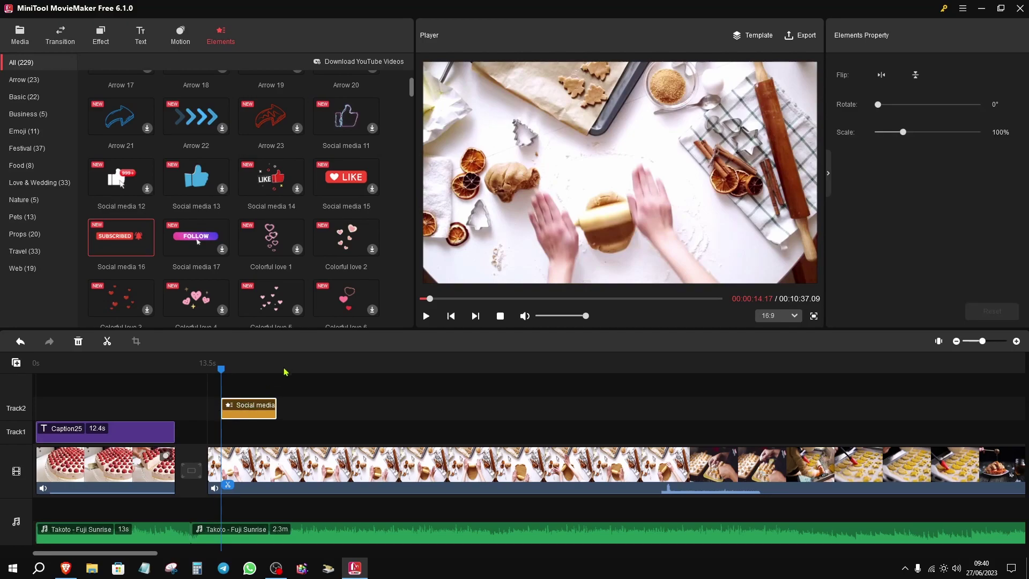
pyautogui.moveTo(221, 370); pyautogui.dragTo(209, 369)
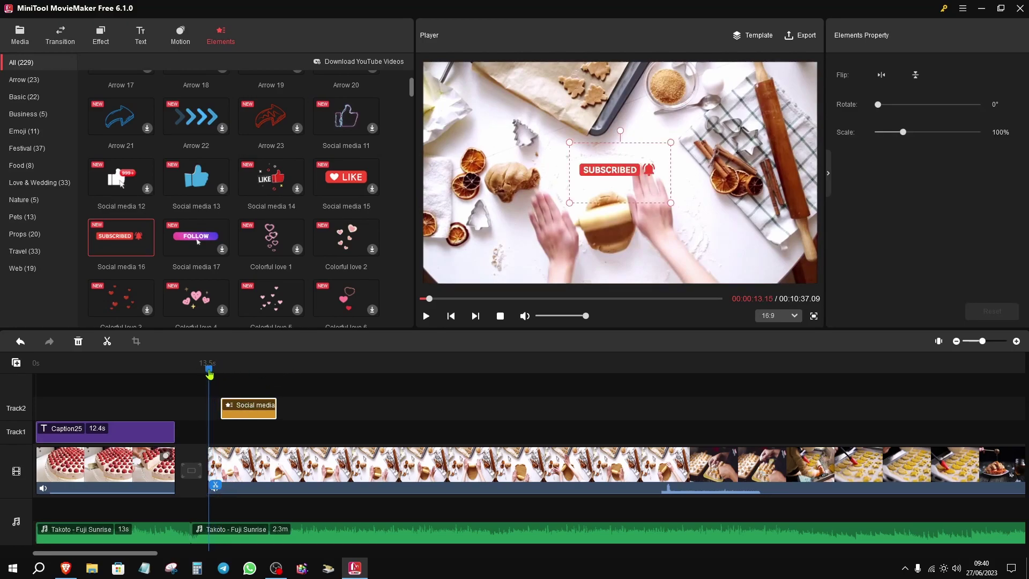
pyautogui.click(427, 317)
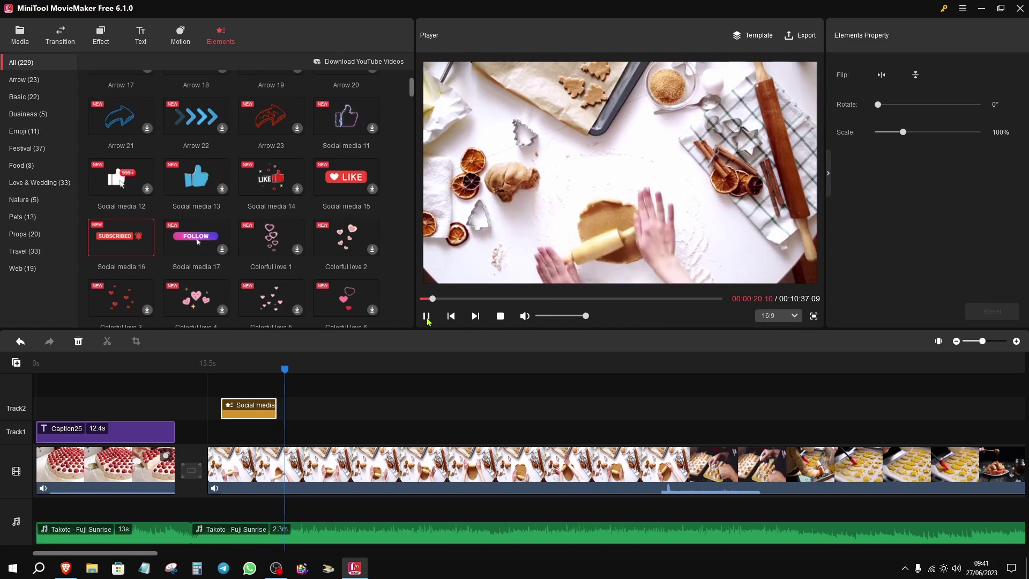
pyautogui.click(500, 316)
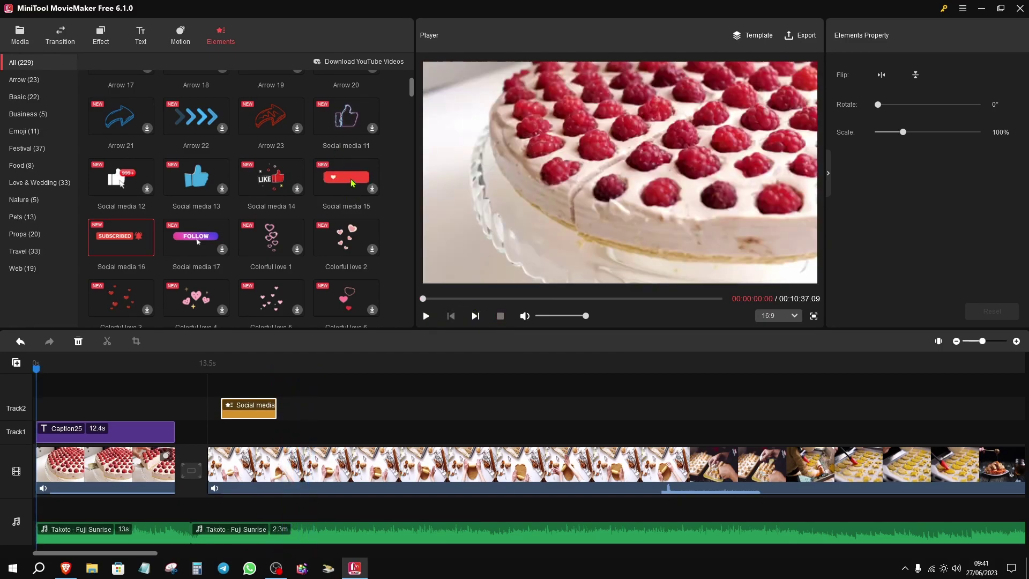
pyautogui.scroll(-6, 412, 114)
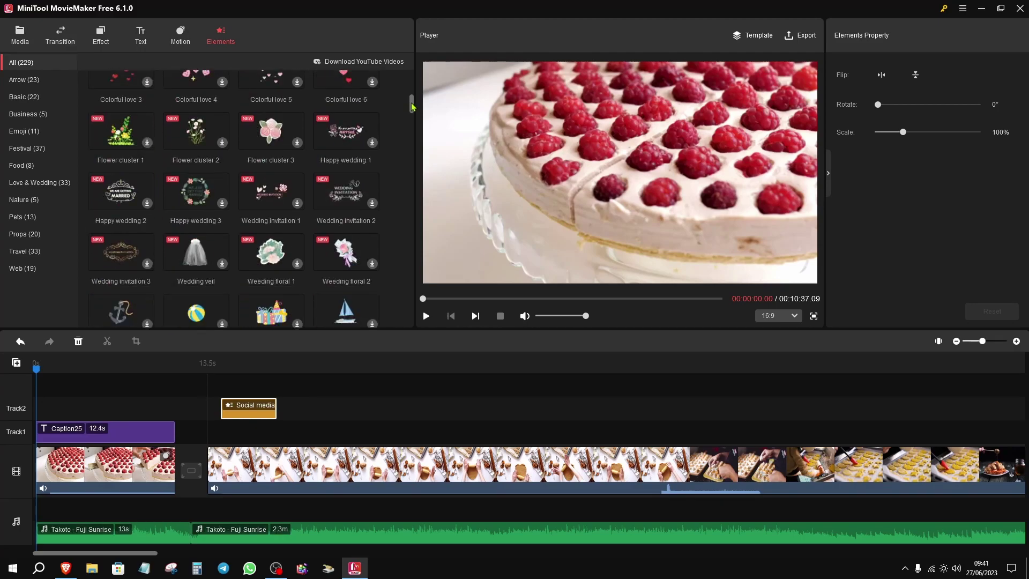
pyautogui.moveTo(413, 114); pyautogui.dragTo(413, 137)
pyautogui.scroll(-8, 412, 137)
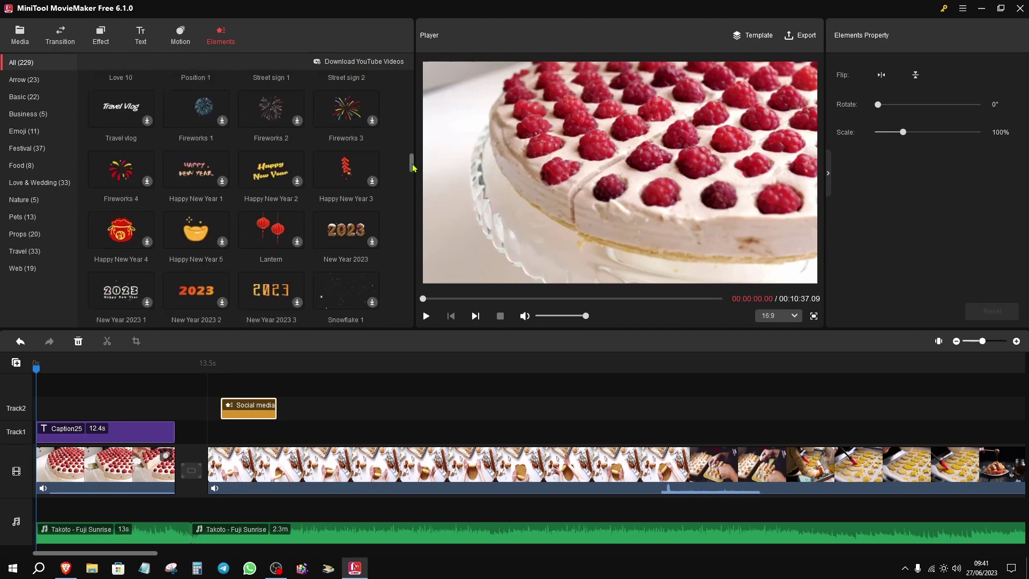
pyautogui.scroll(4, 413, 109)
pyautogui.scroll(10, 413, 109)
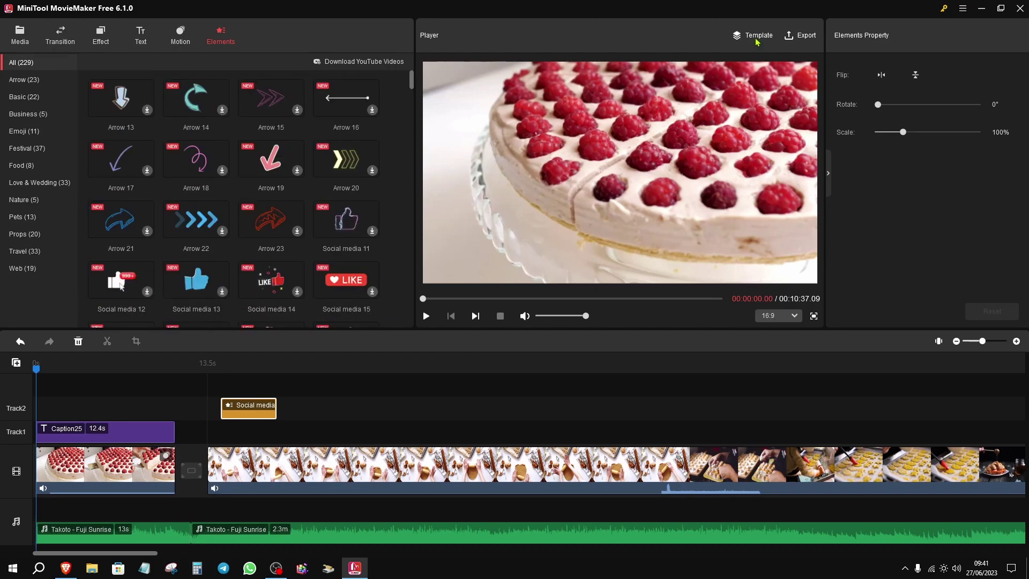
pyautogui.click(758, 36)
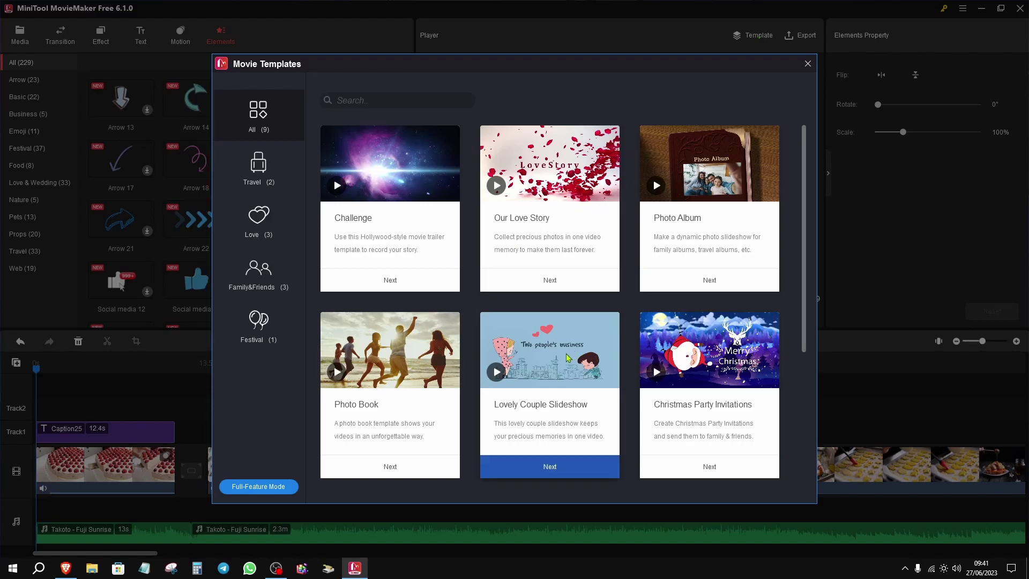
pyautogui.press('Escape')
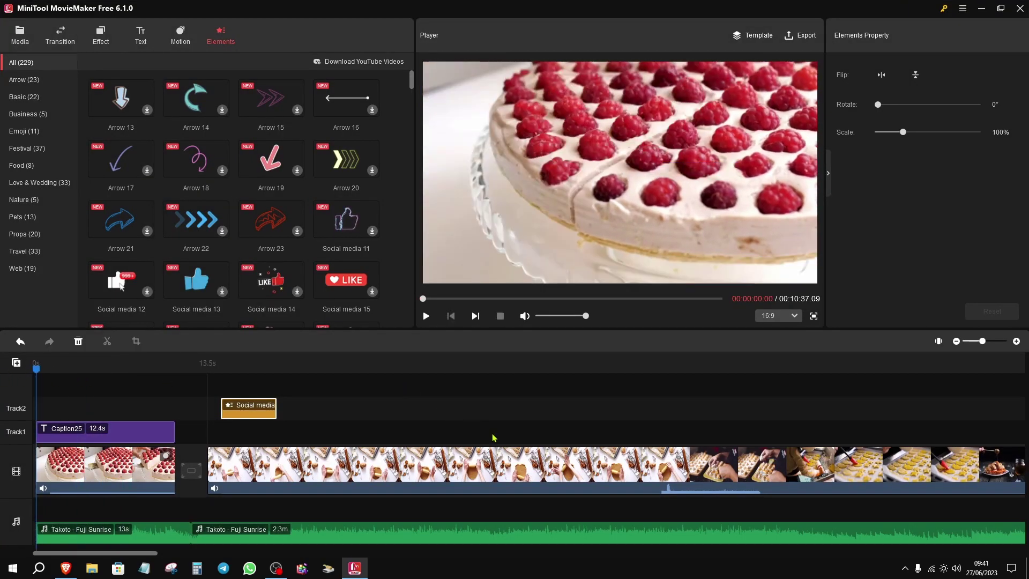
# In the export settings, look over the Device tab's available formats.
pyautogui.click(804, 38)
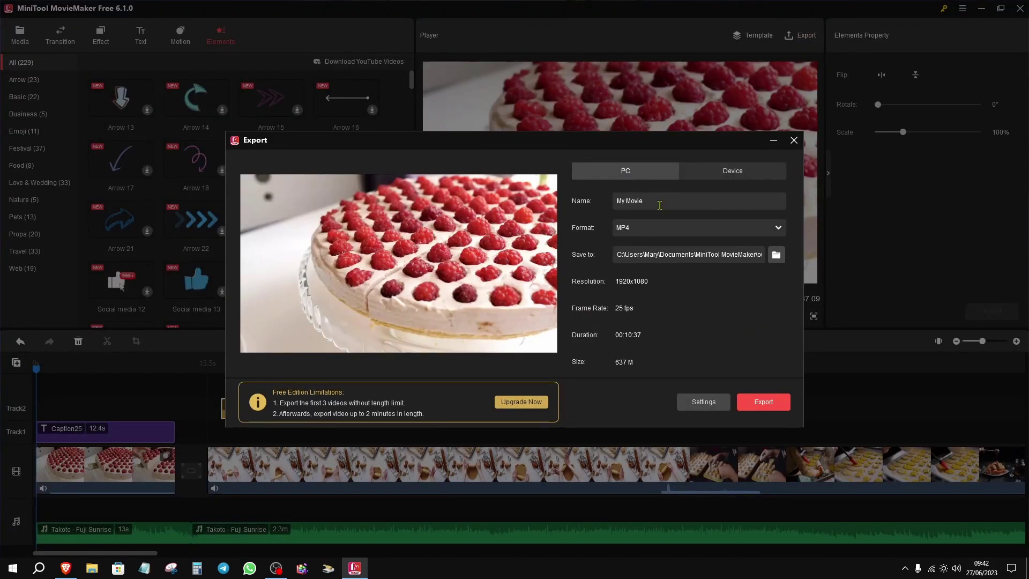
pyautogui.click(714, 174)
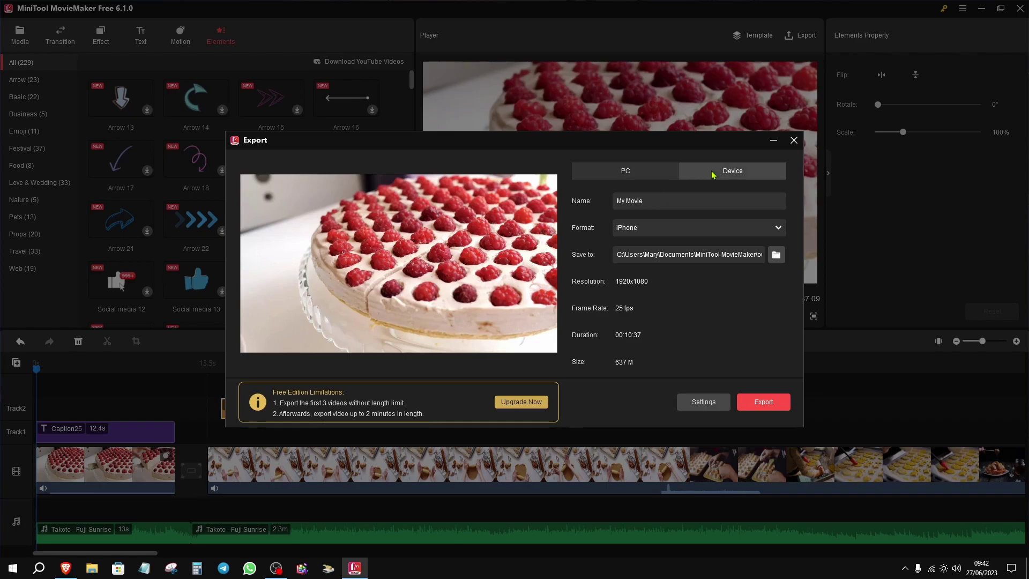
pyautogui.click(658, 229)
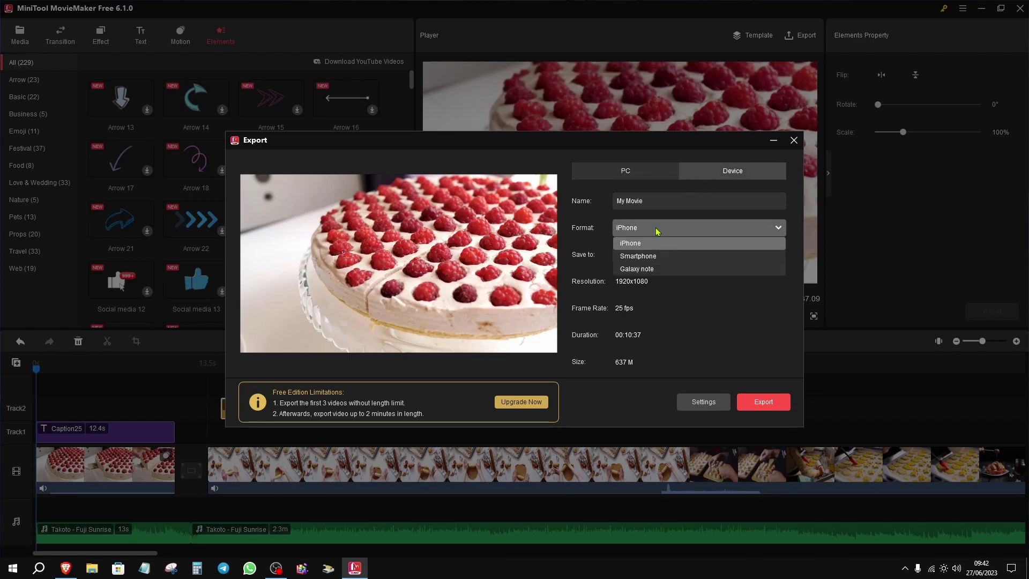
pyautogui.click(650, 174)
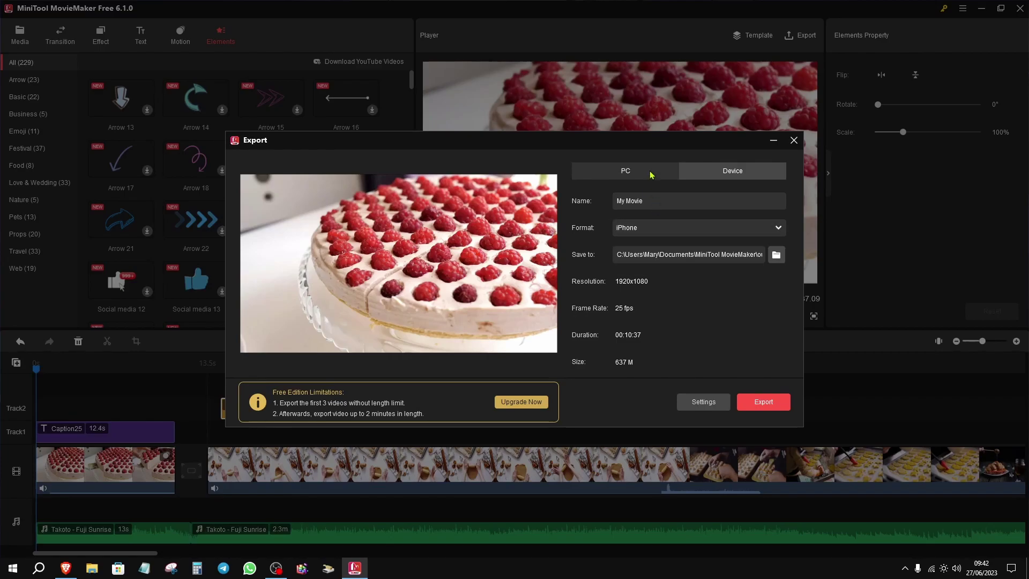
# Export My Movie from the PC tab as a 1920x1080 MP4, then show the desktop.
pyautogui.click(650, 174)
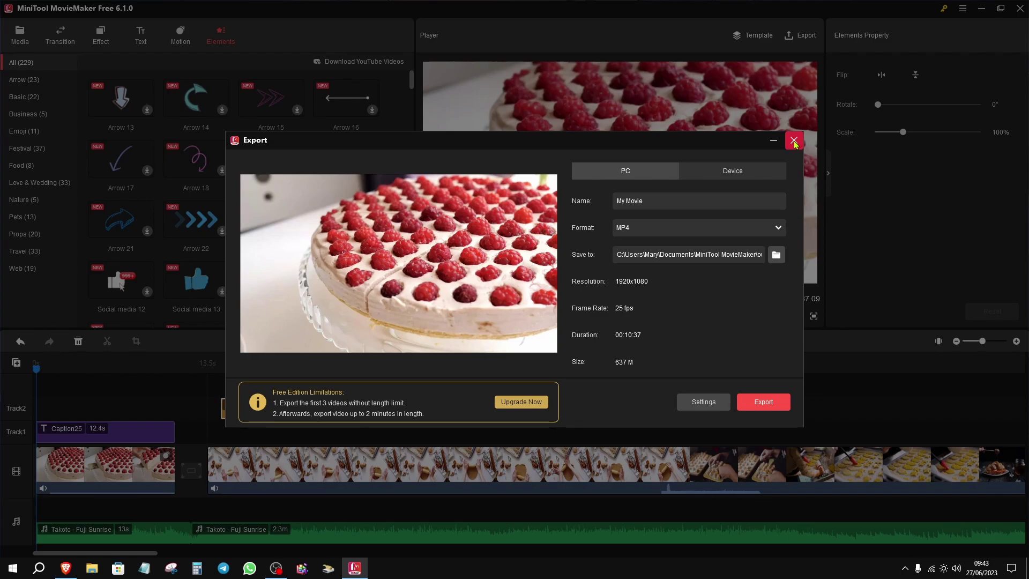
pyautogui.click(763, 403)
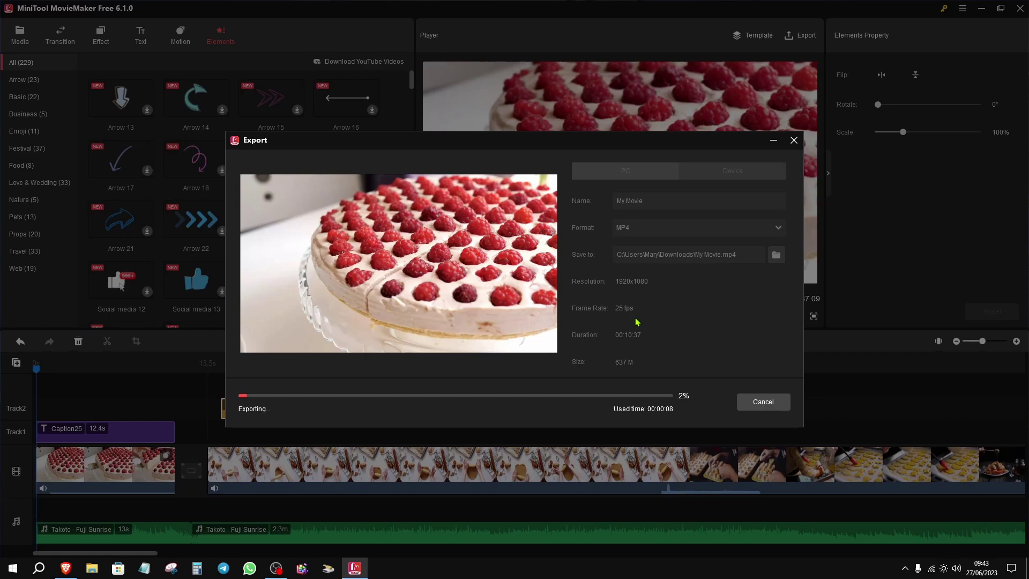
pyautogui.press('super+d')
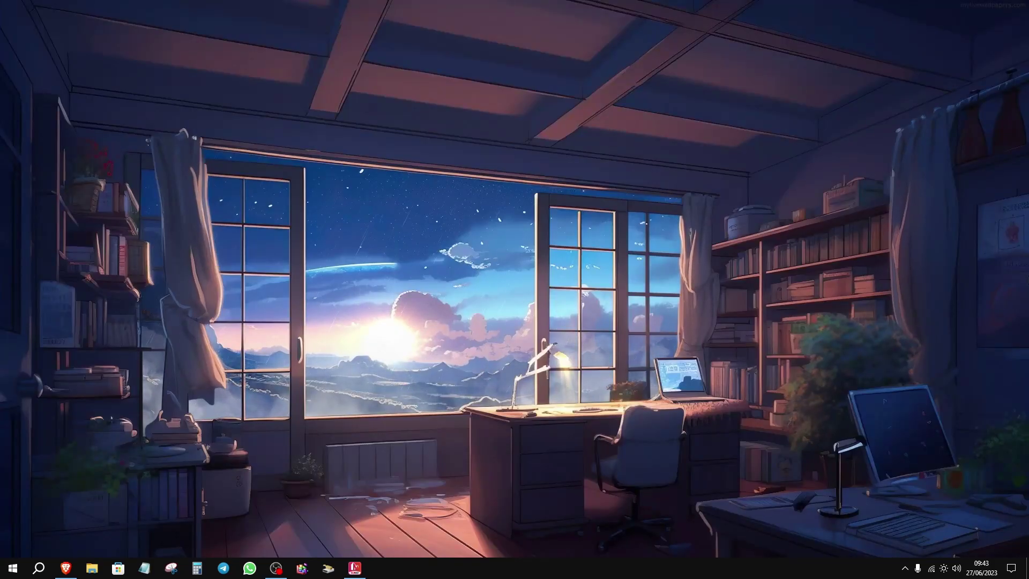